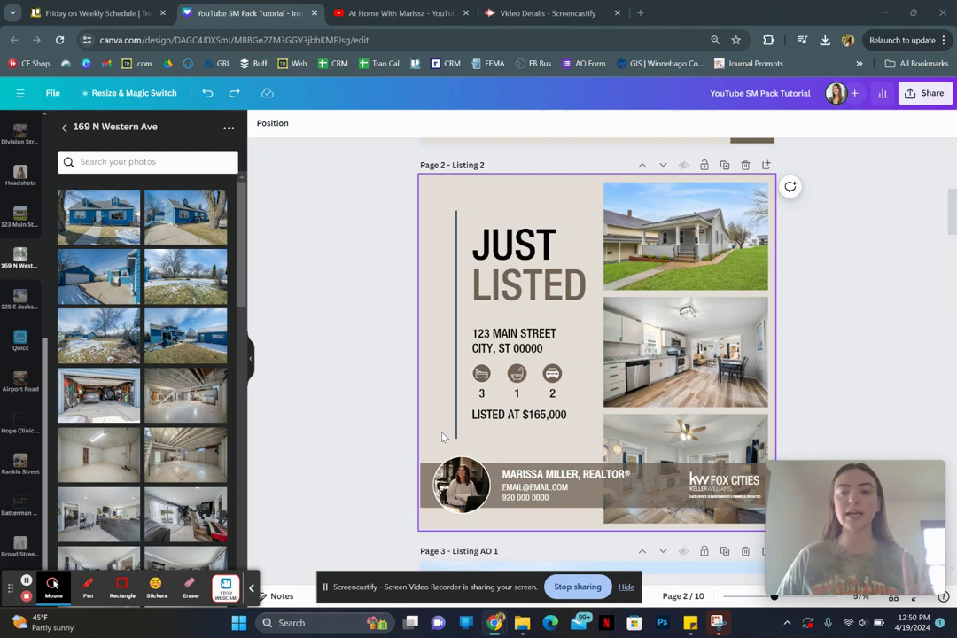
- Try Source Serif Pro and Helvetica Neue on the JUST LISTED heading, then settle on Futura
{"action": "scroll", "coordinate": [443, 437], "scroll_direction": "up", "scroll_amount": 5}
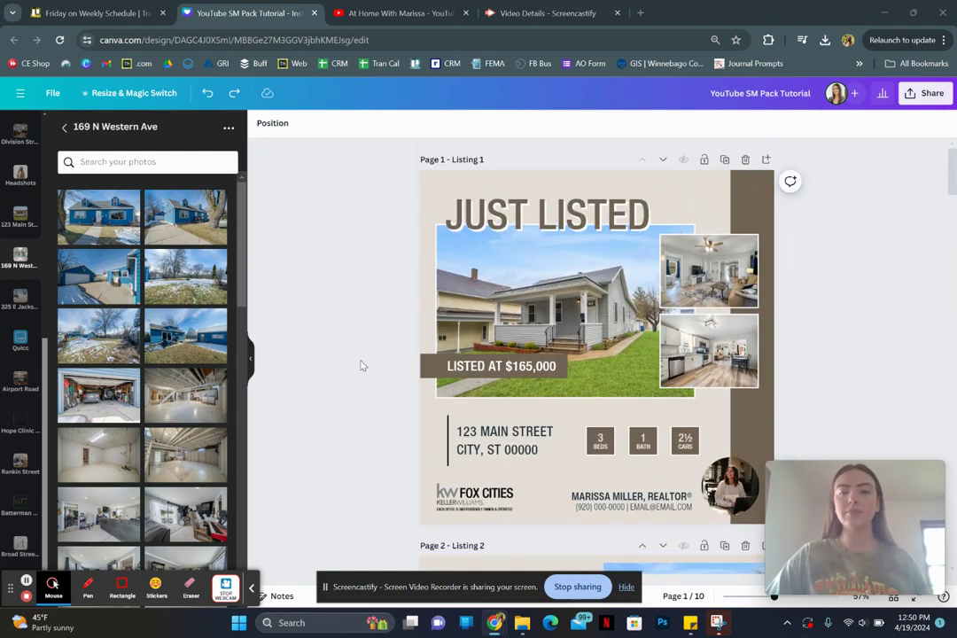
{"action": "scroll", "coordinate": [361, 365], "scroll_direction": "down", "scroll_amount": 3}
{"action": "scroll", "coordinate": [361, 365], "scroll_direction": "down", "scroll_amount": 1}
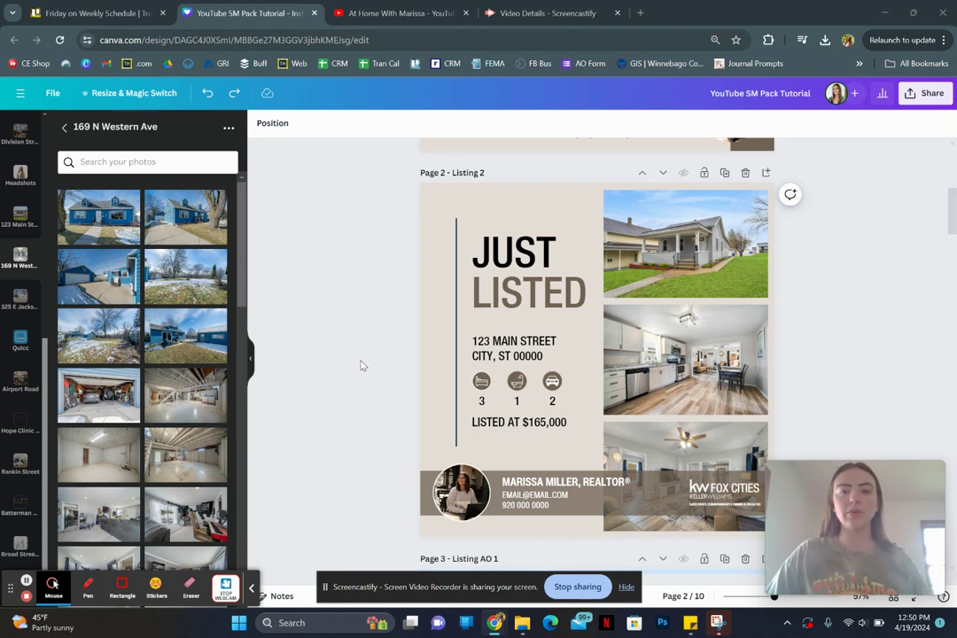
{"action": "left_click", "coordinate": [536, 278]}
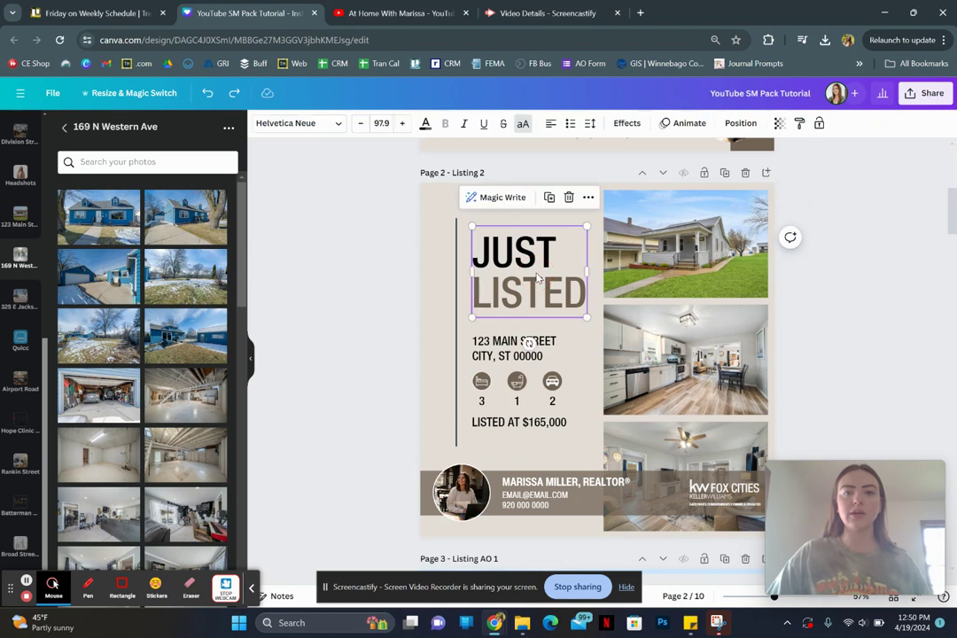
{"action": "left_click", "coordinate": [321, 123]}
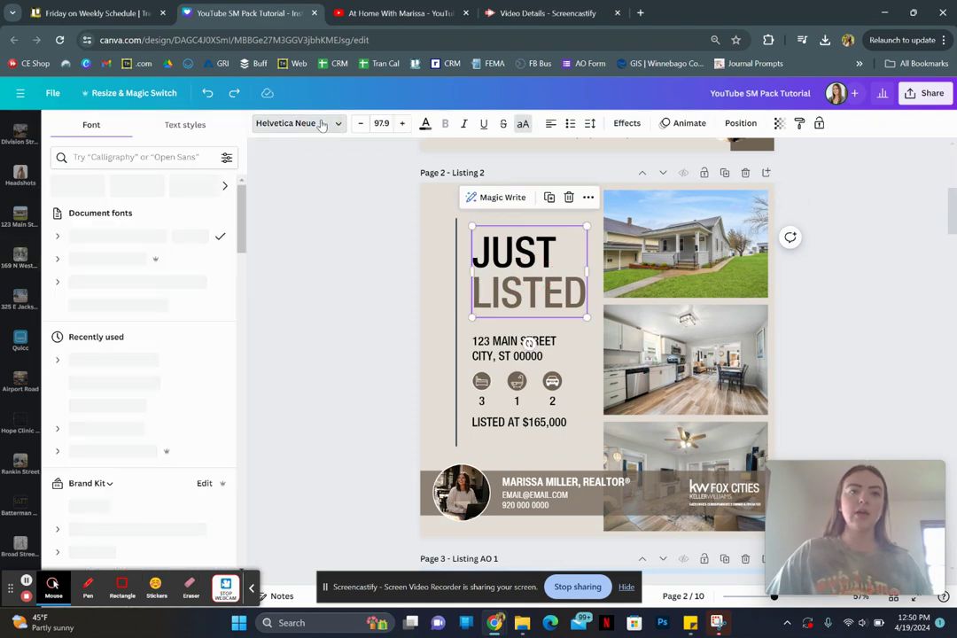
{"action": "scroll", "coordinate": [116, 279], "scroll_direction": "down", "scroll_amount": 1}
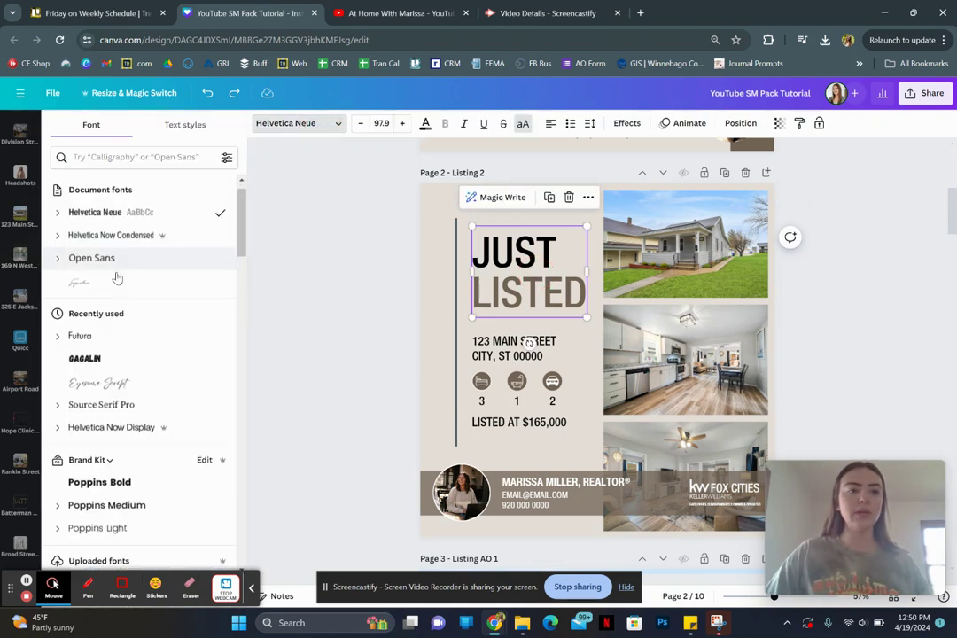
{"action": "scroll", "coordinate": [117, 279], "scroll_direction": "down", "scroll_amount": 3}
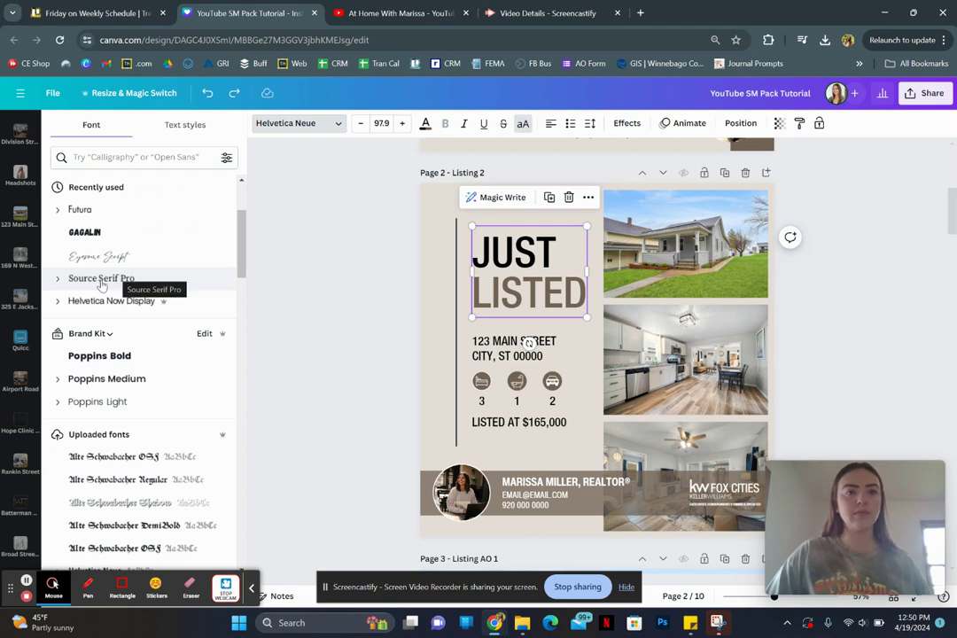
{"action": "left_click", "coordinate": [66, 280]}
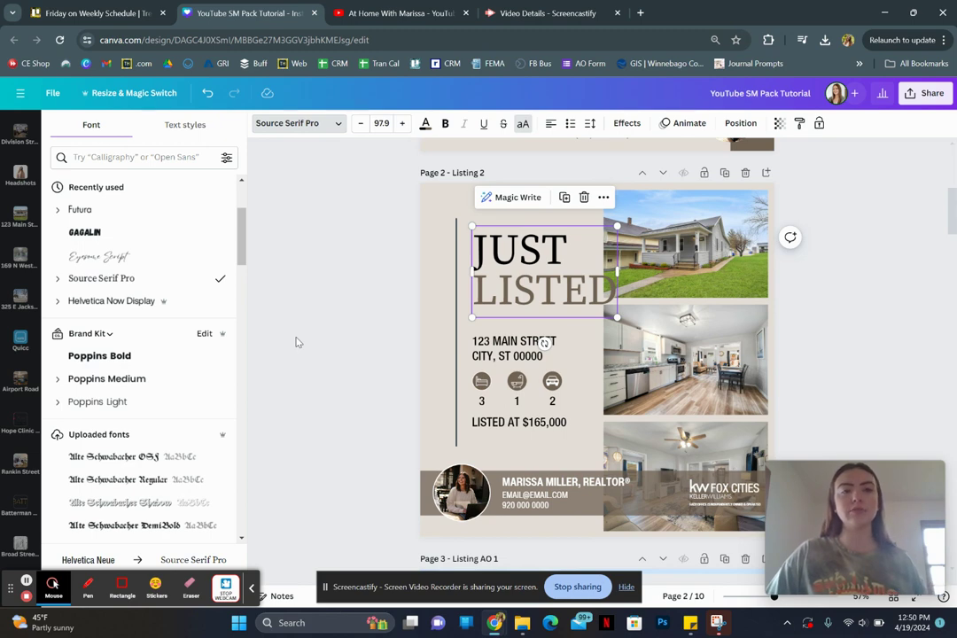
{"action": "scroll", "coordinate": [107, 317], "scroll_direction": "up", "scroll_amount": 1}
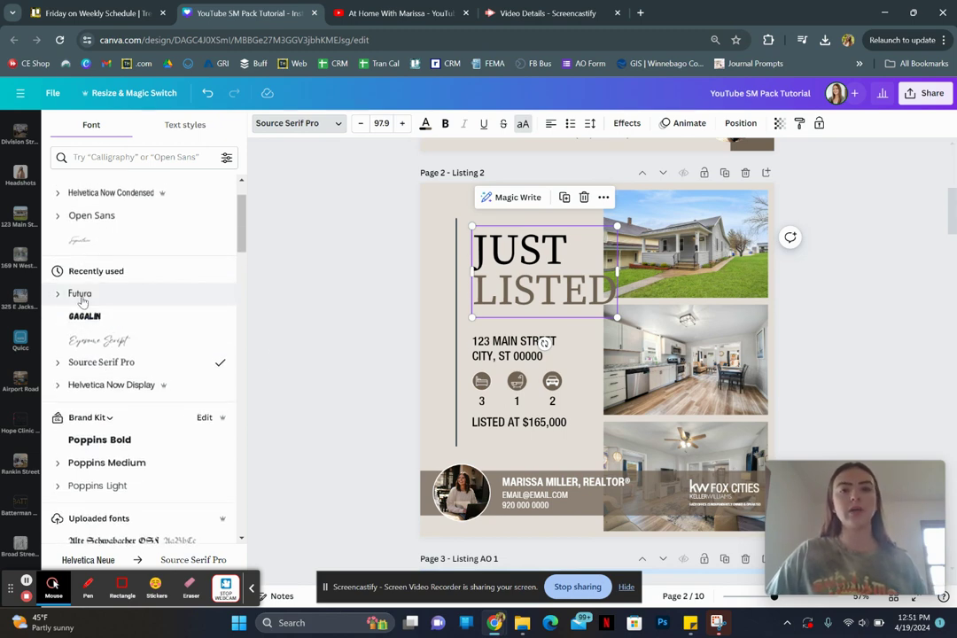
{"action": "left_click", "coordinate": [80, 297]}
{"action": "scroll", "coordinate": [79, 301], "scroll_direction": "up", "scroll_amount": 1}
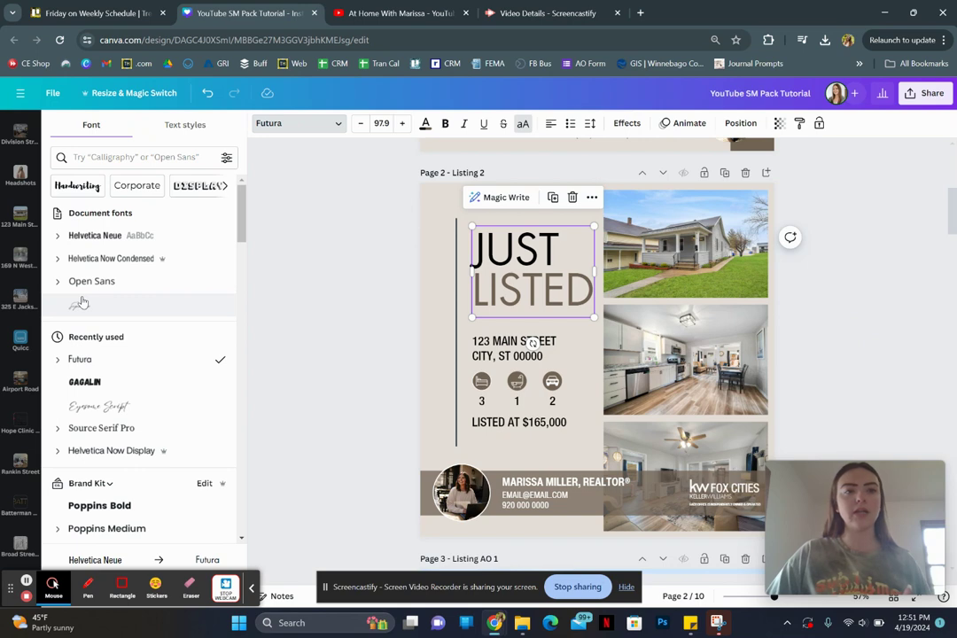
{"action": "left_click", "coordinate": [89, 236]}
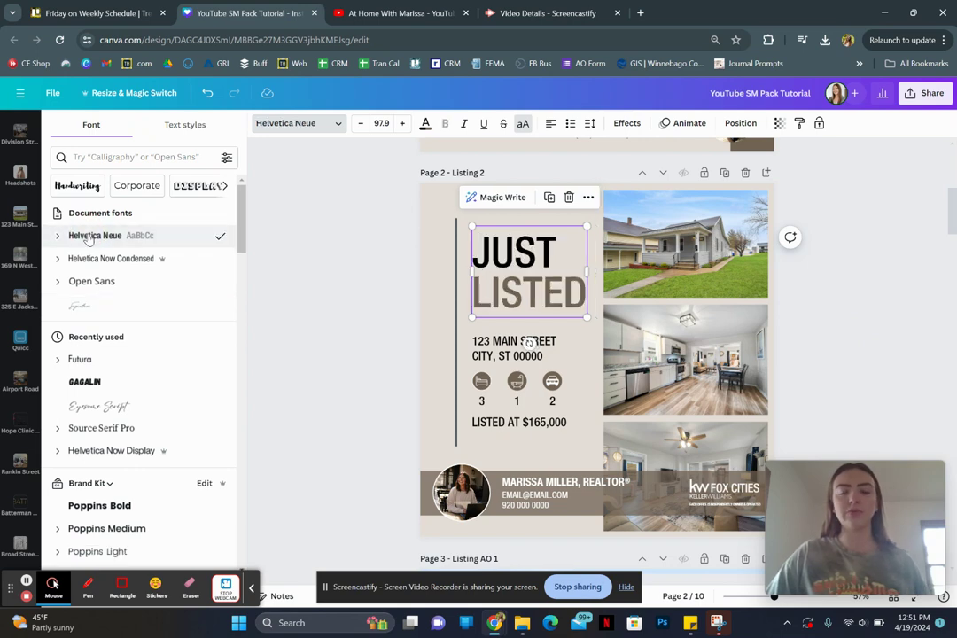
{"action": "left_click", "coordinate": [80, 360]}
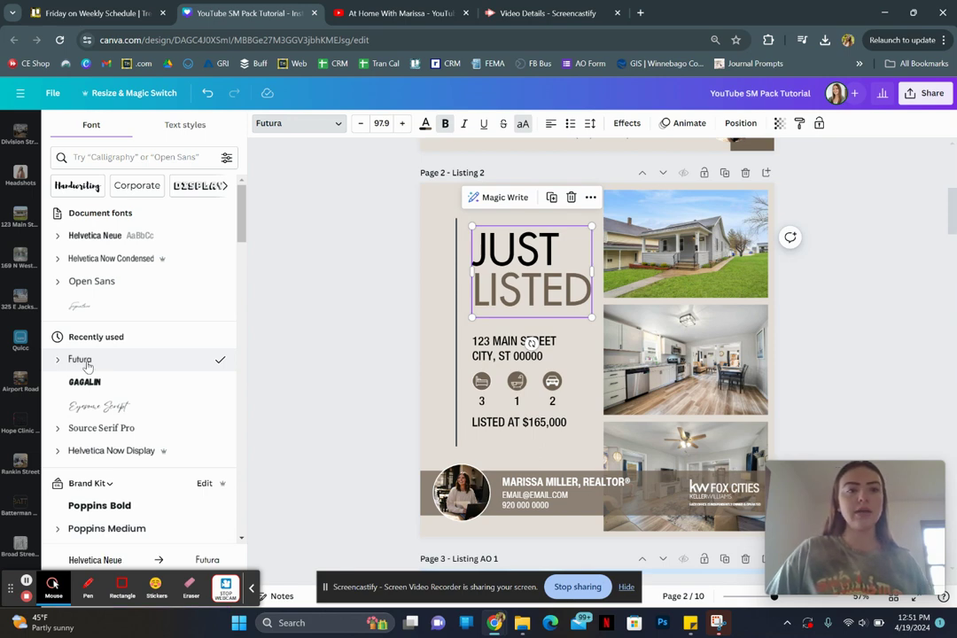
- Set the street address to Futura and replace Helvetica Neue with Futura across the design
{"action": "left_click", "coordinate": [510, 349]}
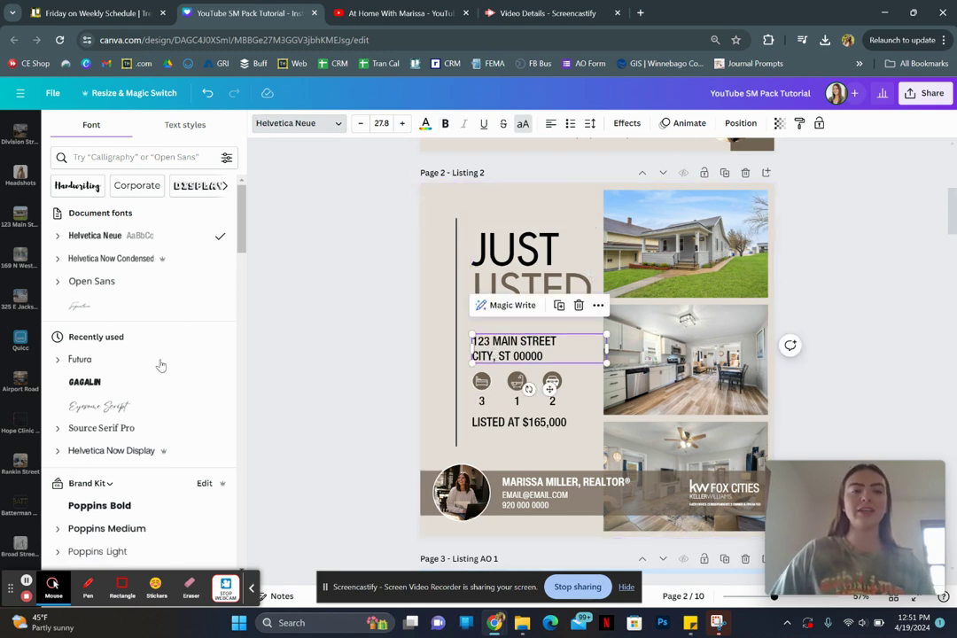
{"action": "left_click", "coordinate": [251, 589]}
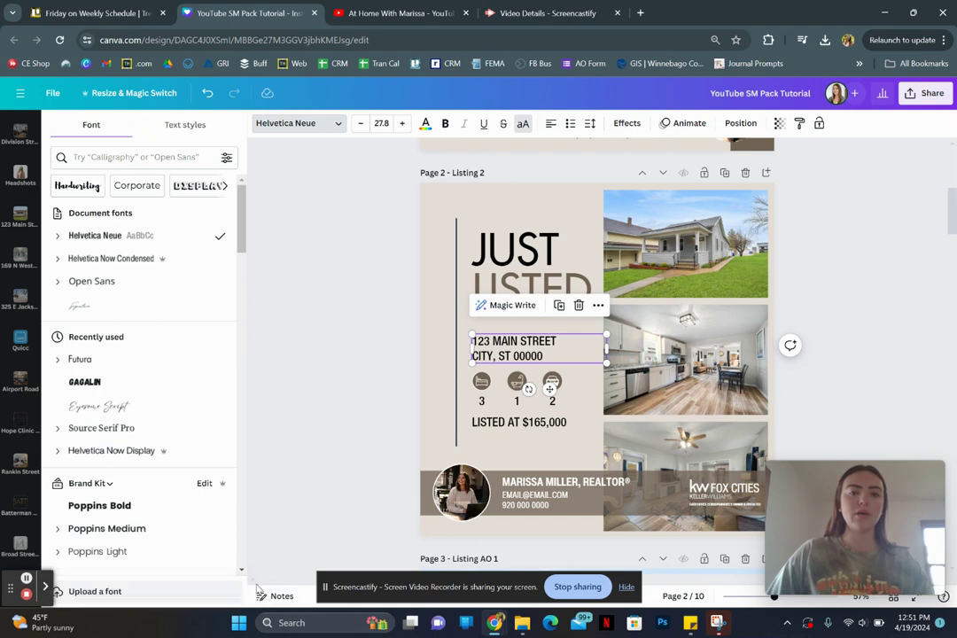
{"action": "left_click", "coordinate": [114, 361]}
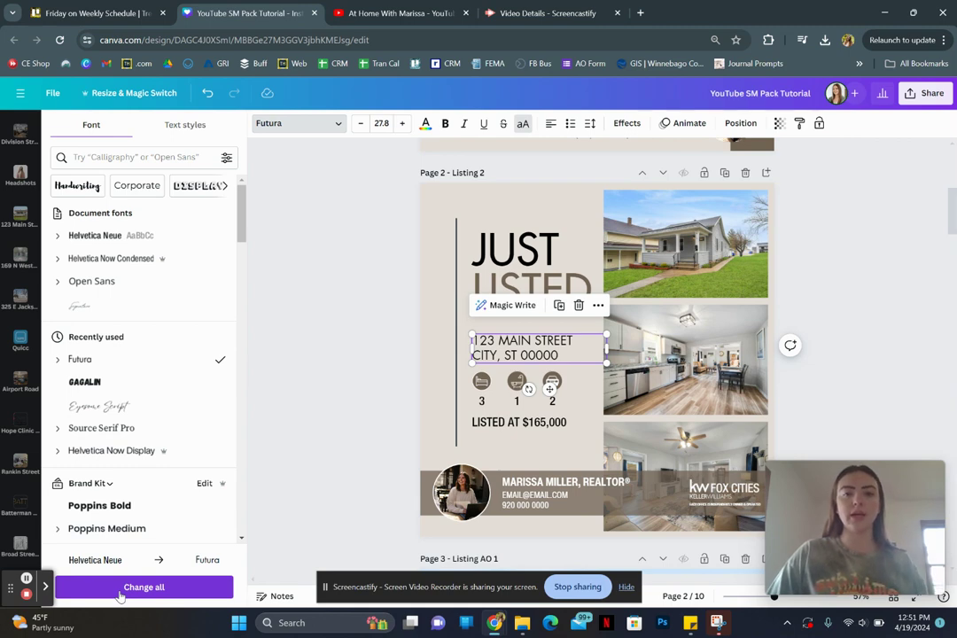
{"action": "left_click", "coordinate": [119, 592]}
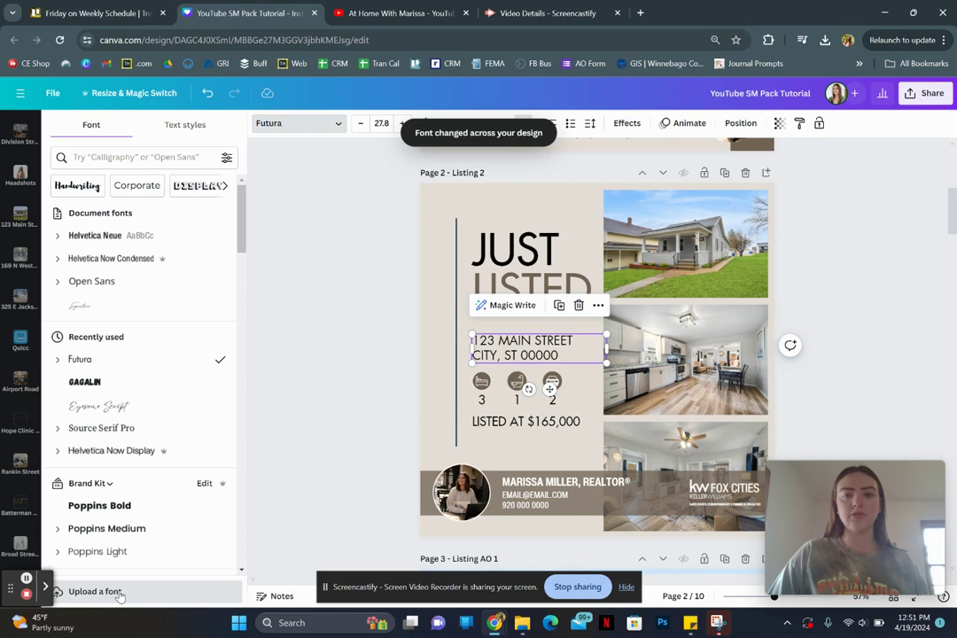
- Make the agent name Futura Bold and widen its box so it fits on one line
{"action": "left_click", "coordinate": [525, 483]}
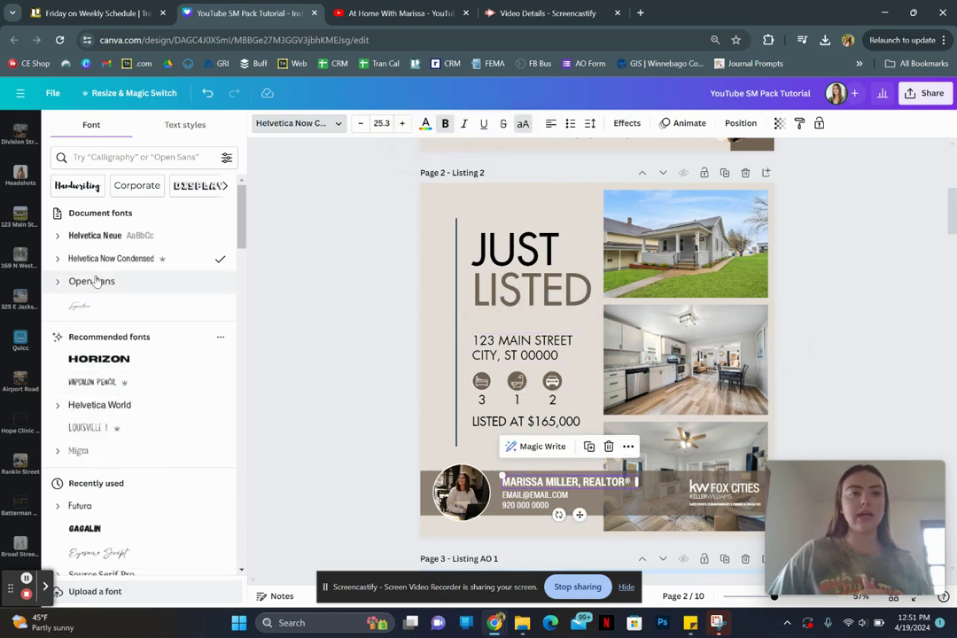
{"action": "left_click", "coordinate": [57, 505]}
{"action": "scroll", "coordinate": [112, 544], "scroll_direction": "down", "scroll_amount": 3}
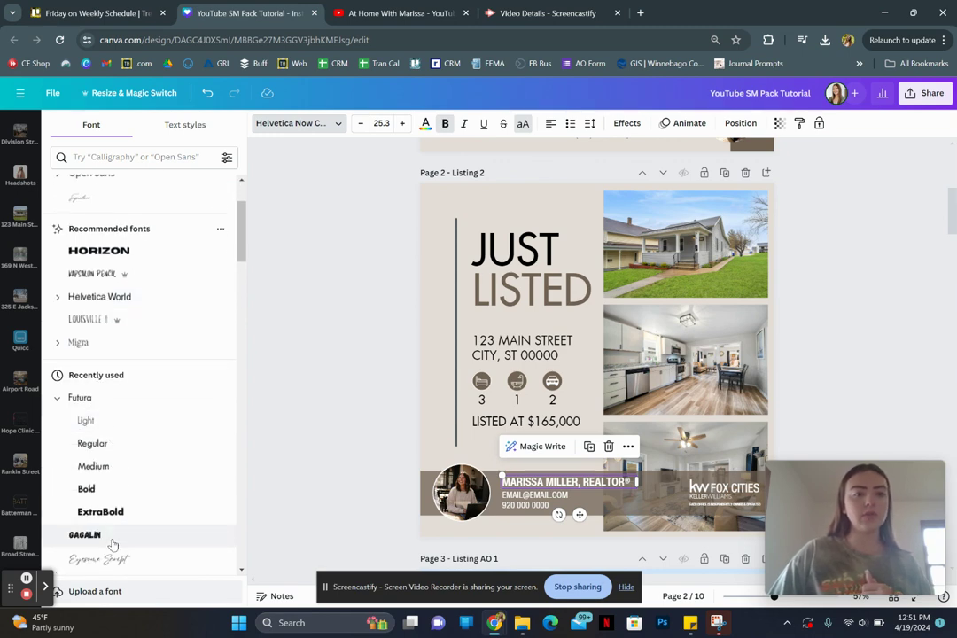
{"action": "left_click", "coordinate": [104, 490]}
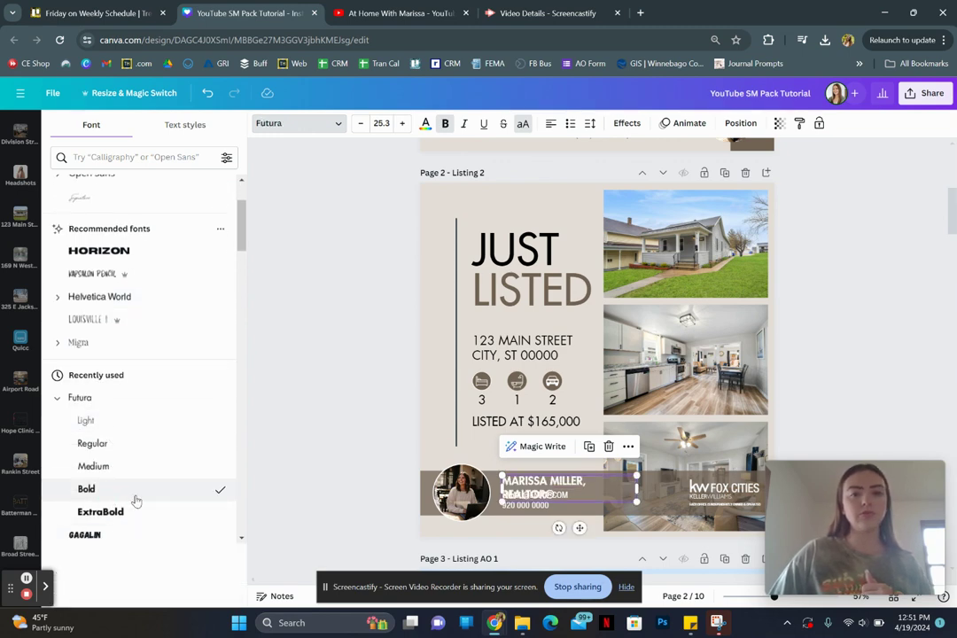
{"action": "double_click", "coordinate": [631, 486]}
{"action": "left_click", "coordinate": [585, 529]}
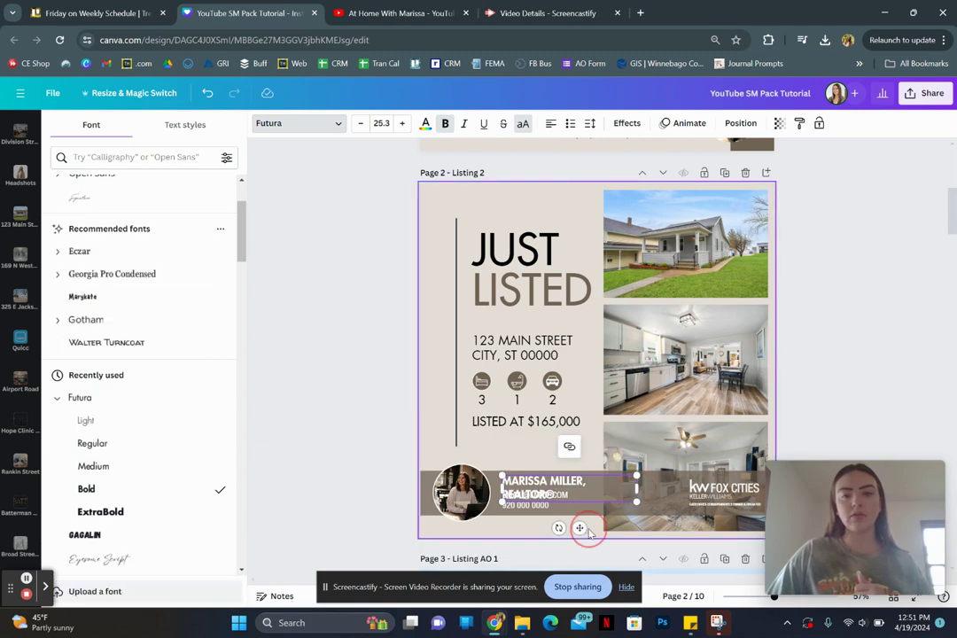
{"action": "left_click", "coordinate": [623, 494]}
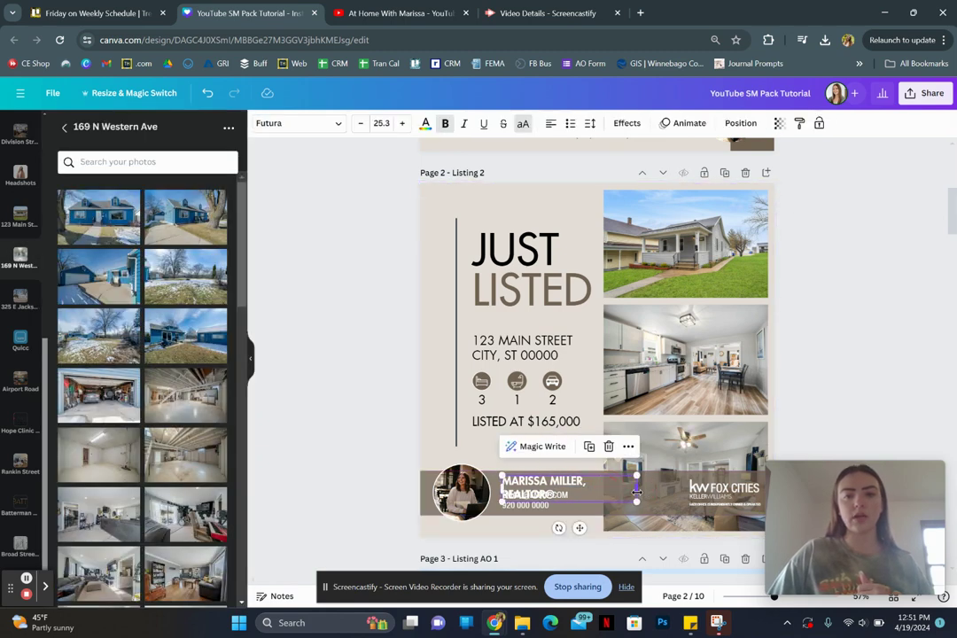
{"action": "left_click_drag", "start_coordinate": [637, 488], "coordinate": [663, 489]}
- Set the email and phone contact details to Futura Regular
{"action": "left_click", "coordinate": [543, 502]}
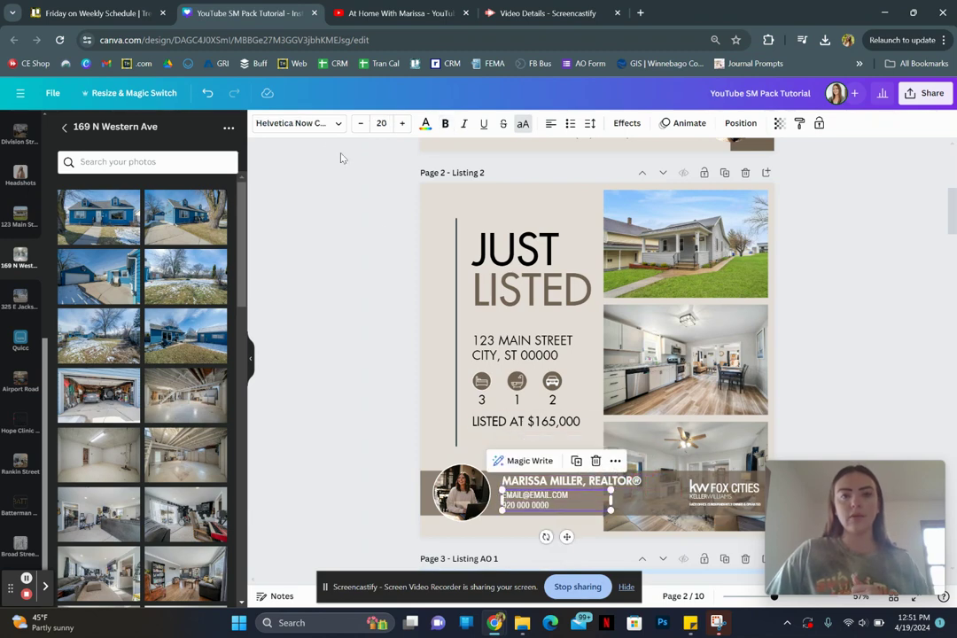
{"action": "left_click", "coordinate": [305, 124]}
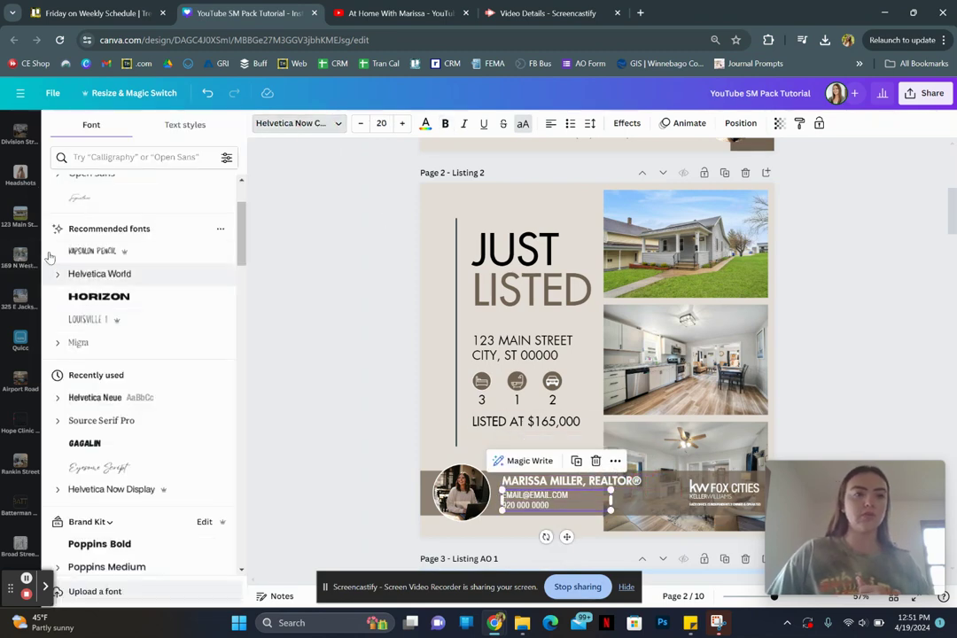
{"action": "scroll", "coordinate": [94, 301], "scroll_direction": "up", "scroll_amount": 3}
{"action": "left_click", "coordinate": [57, 236]}
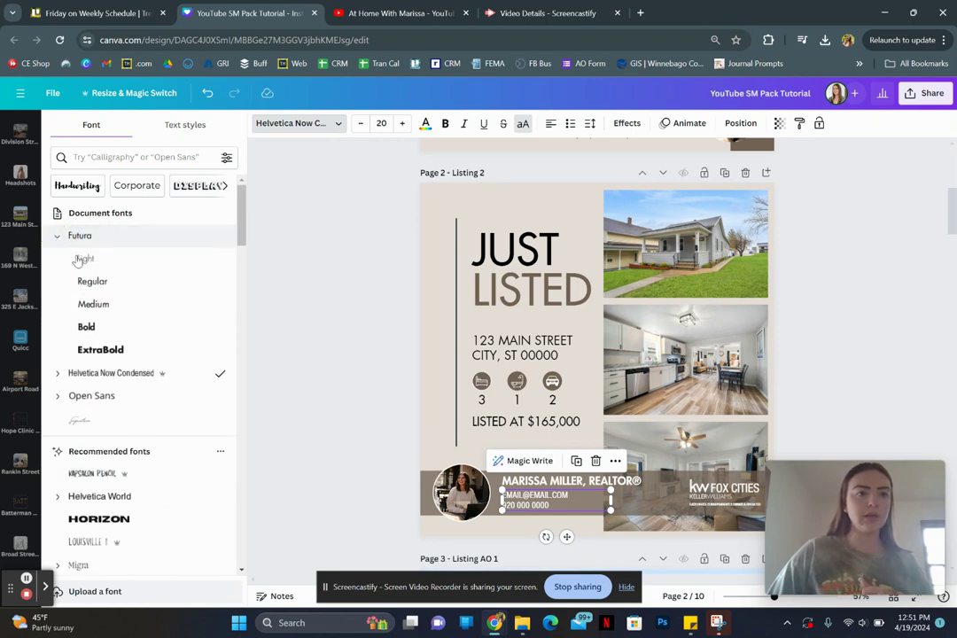
{"action": "left_click", "coordinate": [104, 282]}
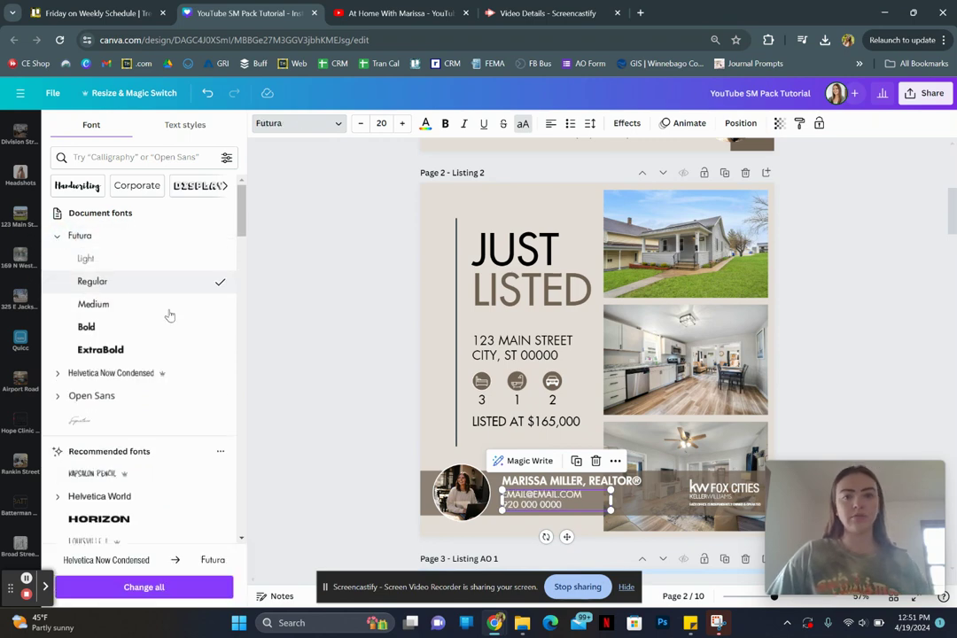
{"action": "left_click", "coordinate": [341, 426]}
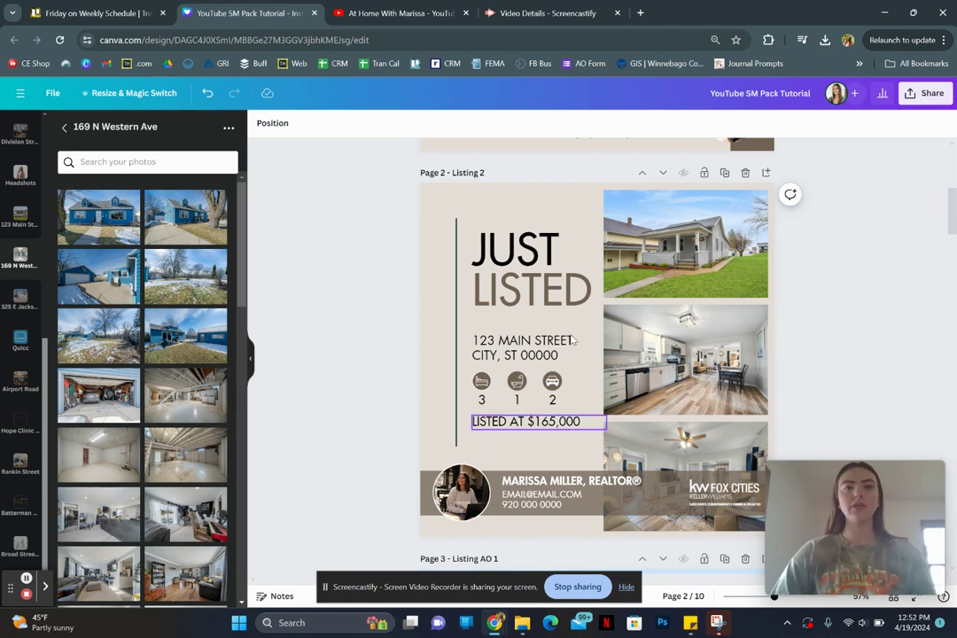
- Colour only the word LISTED sage green from the Brand Kit Nature Colors, leaving JUST black
{"action": "double_click", "coordinate": [545, 300]}
{"action": "left_click", "coordinate": [545, 299]}
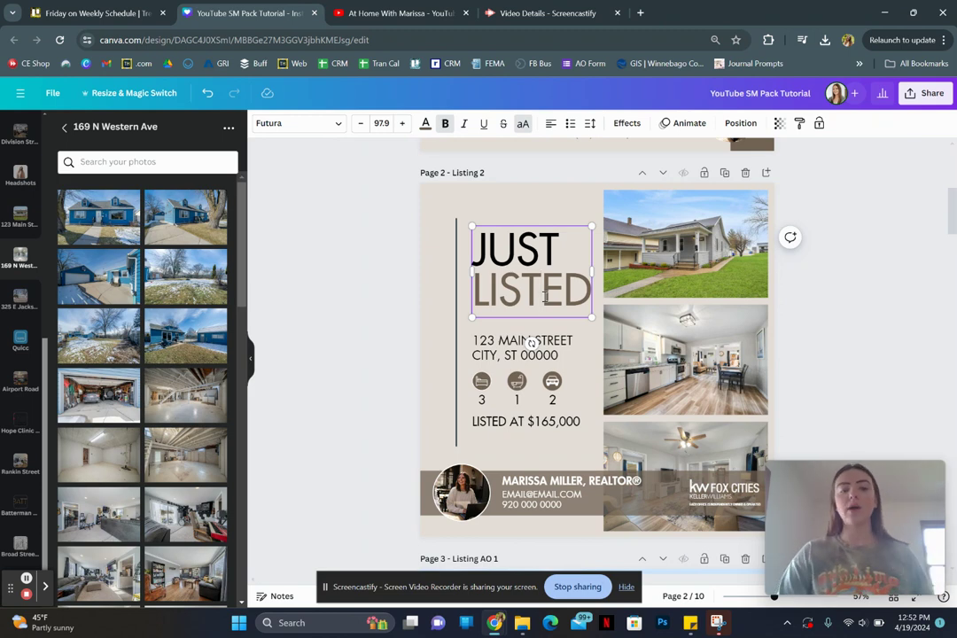
{"action": "key", "text": "ctrl+a"}
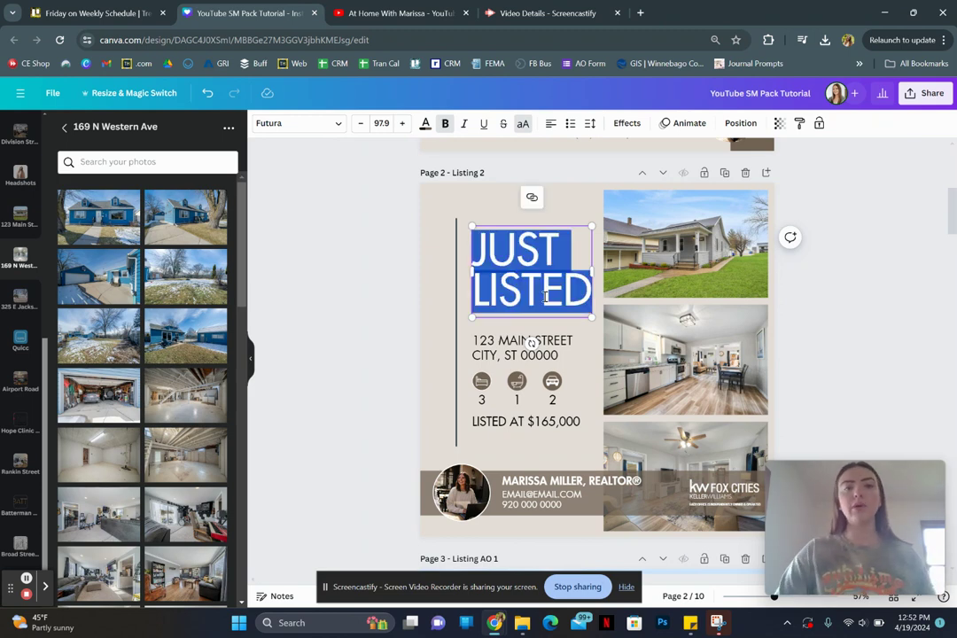
{"action": "left_click", "coordinate": [425, 125]}
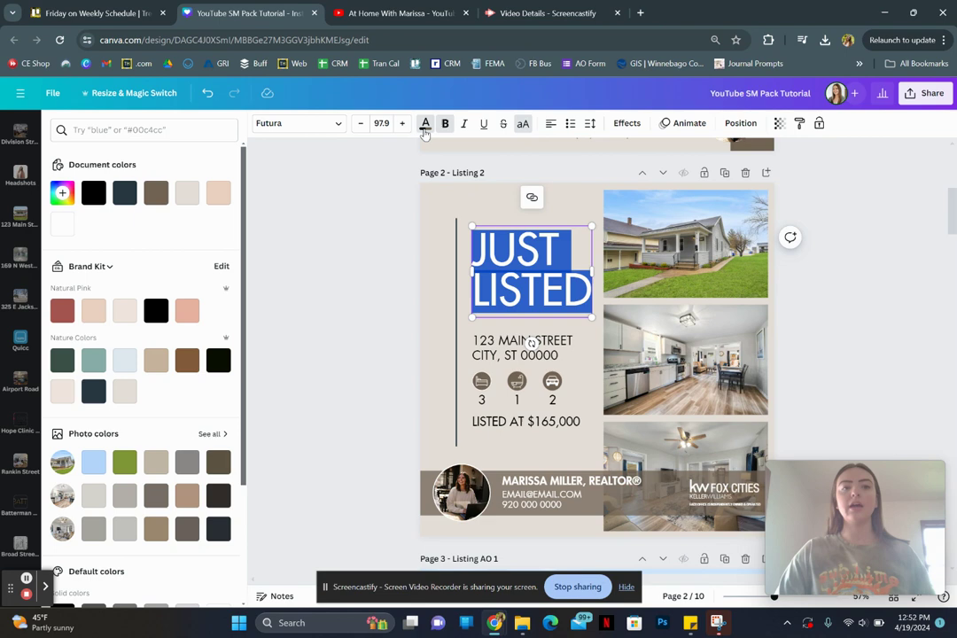
{"action": "left_click", "coordinate": [316, 283]}
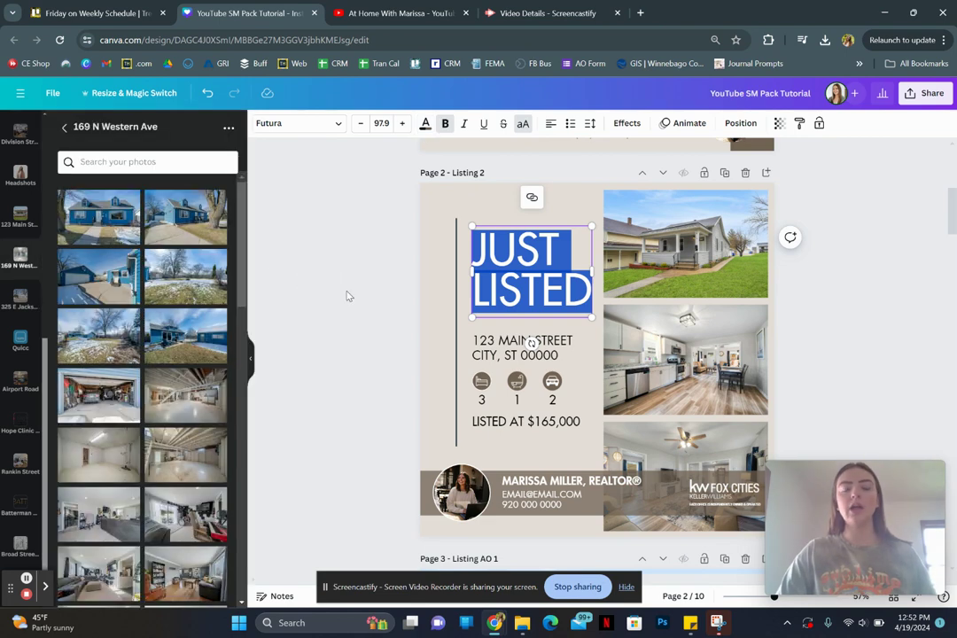
{"action": "left_click", "coordinate": [349, 295]}
{"action": "double_click", "coordinate": [512, 297]}
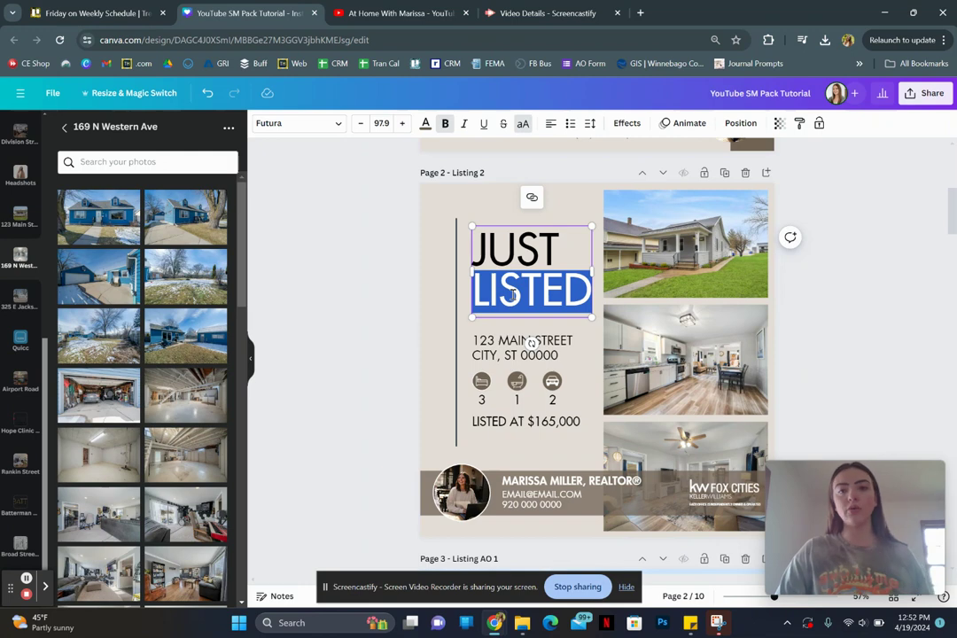
{"action": "left_click", "coordinate": [425, 124]}
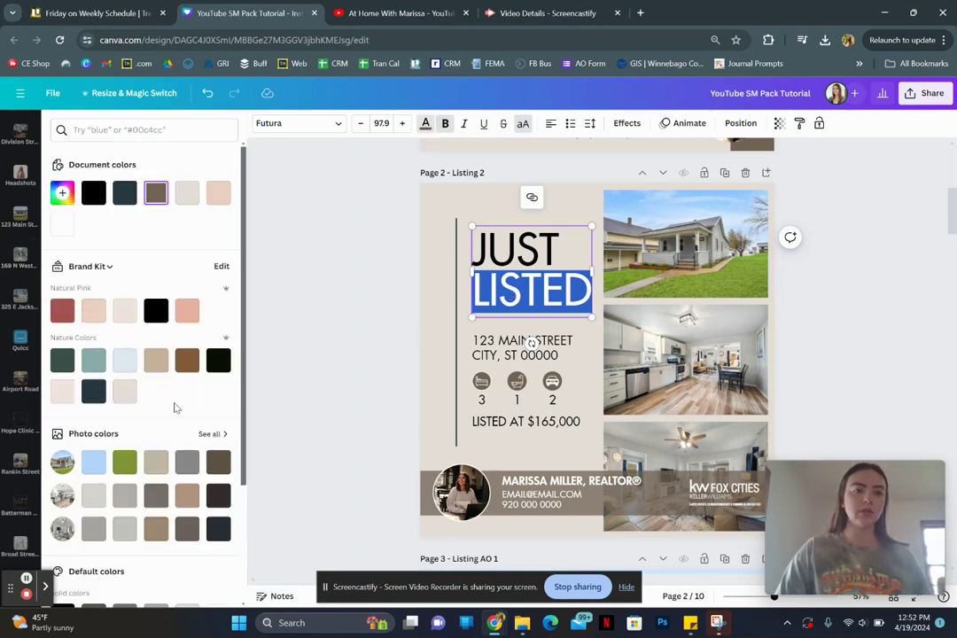
{"action": "left_click", "coordinate": [93, 360]}
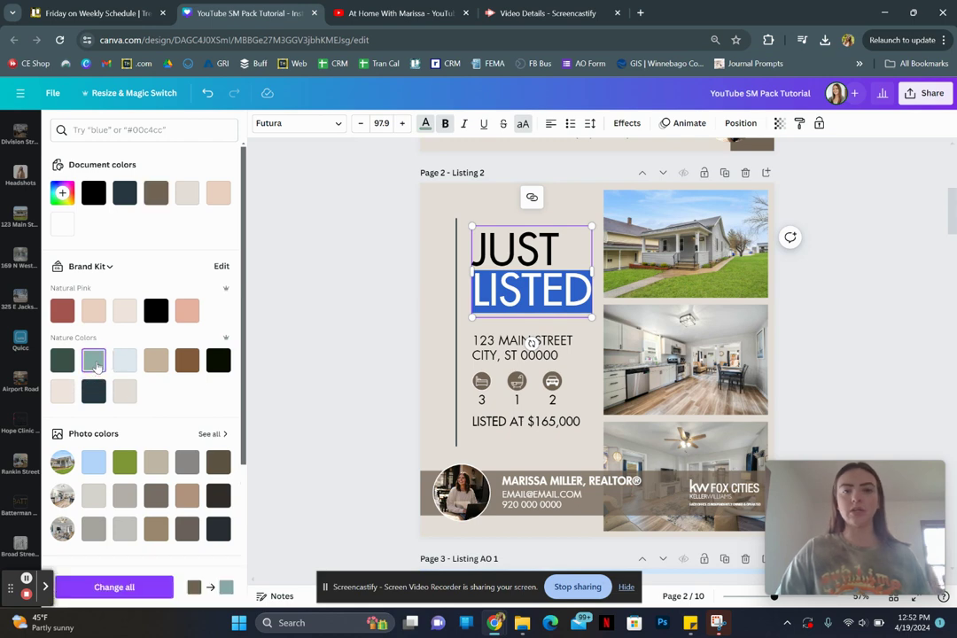
{"action": "left_click", "coordinate": [368, 282]}
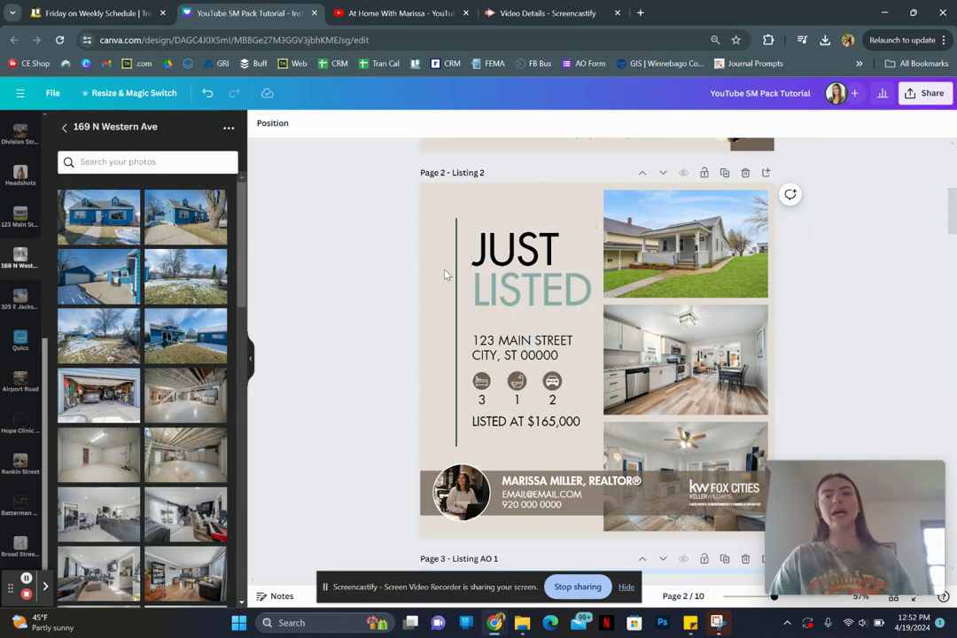
- Colour the bed and bath icons teal, and the car icon's circle teal with its symbol kept white
{"action": "left_click", "coordinate": [480, 386]}
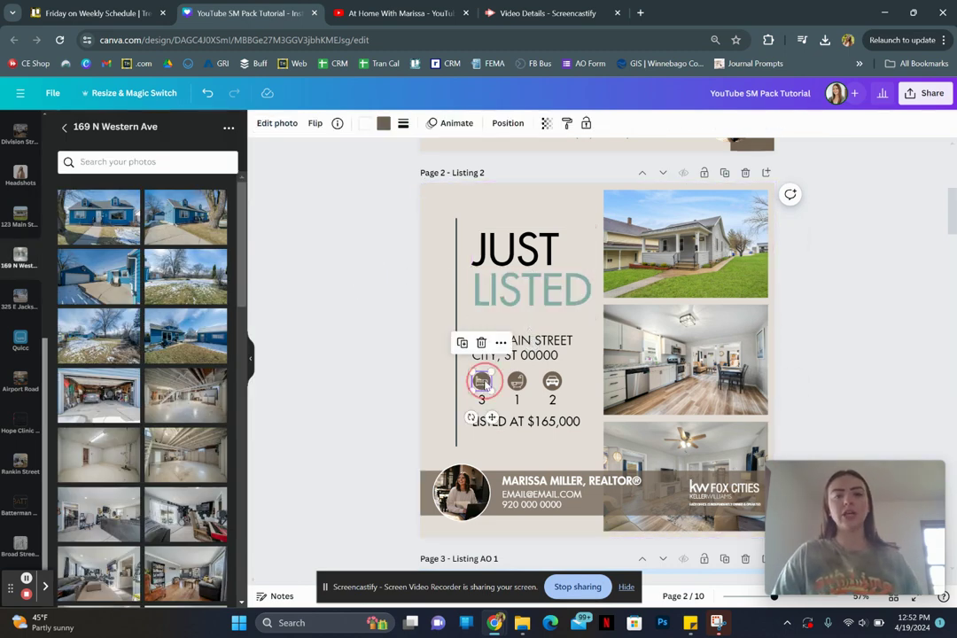
{"action": "left_click", "coordinate": [383, 124]}
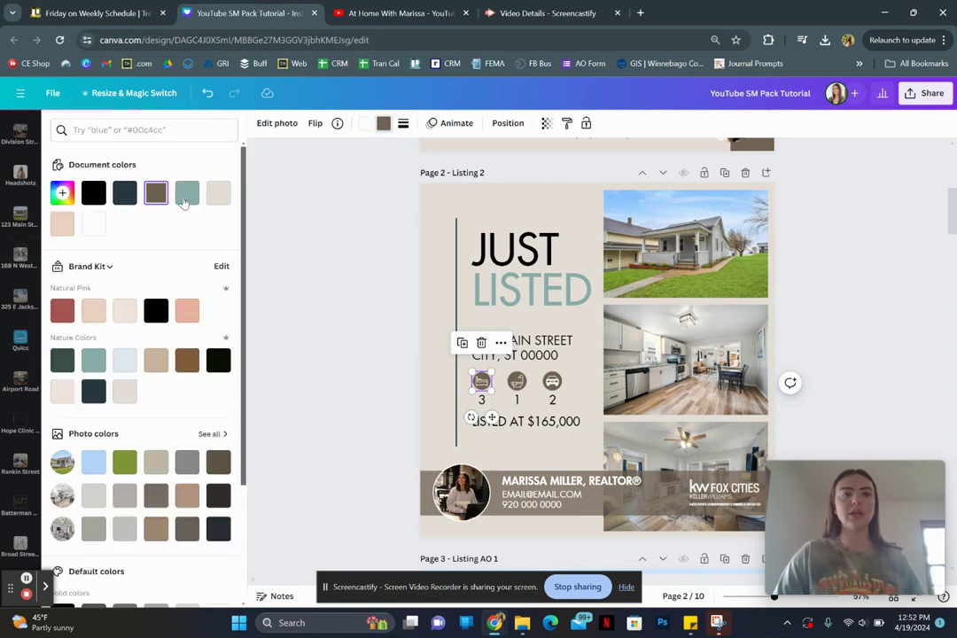
{"action": "left_click", "coordinate": [187, 195]}
{"action": "left_click", "coordinate": [518, 383]}
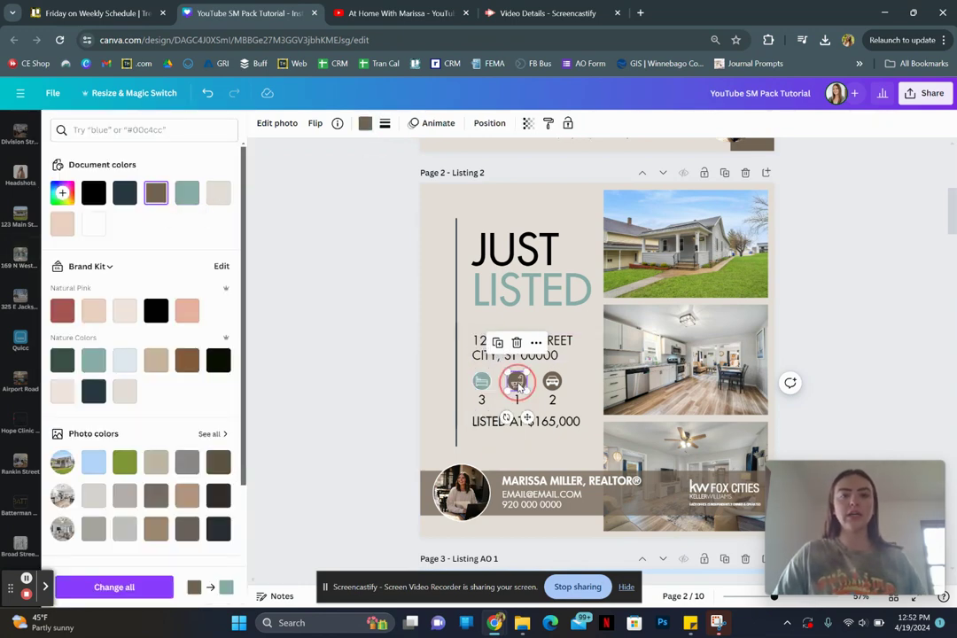
{"action": "left_click", "coordinate": [187, 195]}
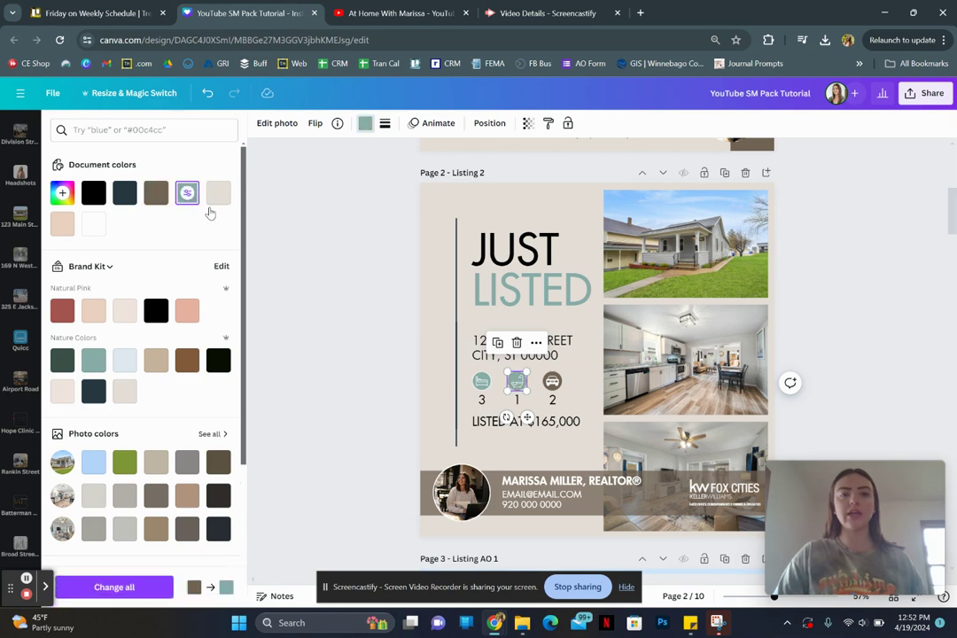
{"action": "left_click", "coordinate": [552, 382]}
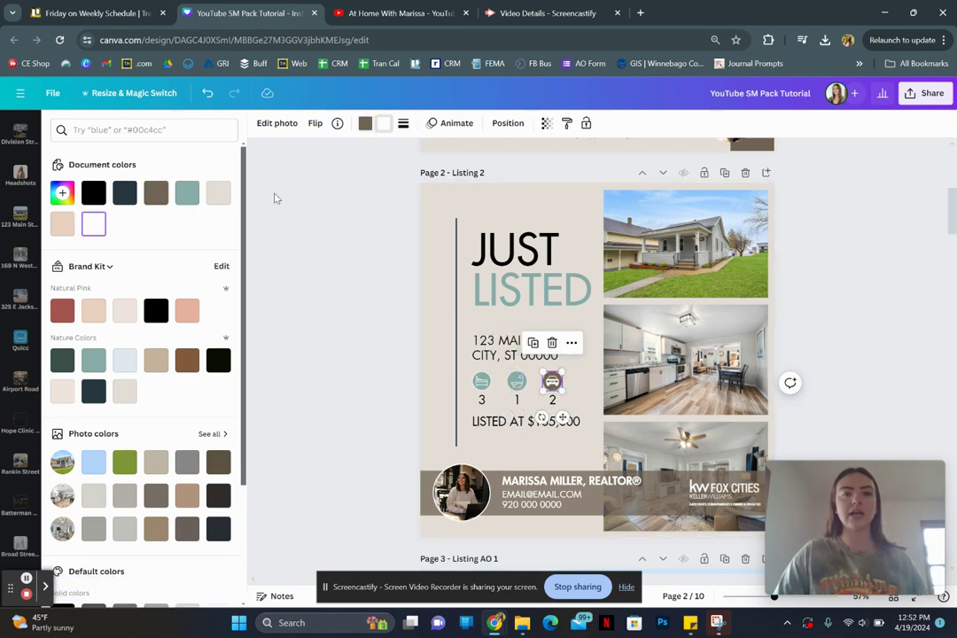
{"action": "left_click", "coordinate": [187, 194]}
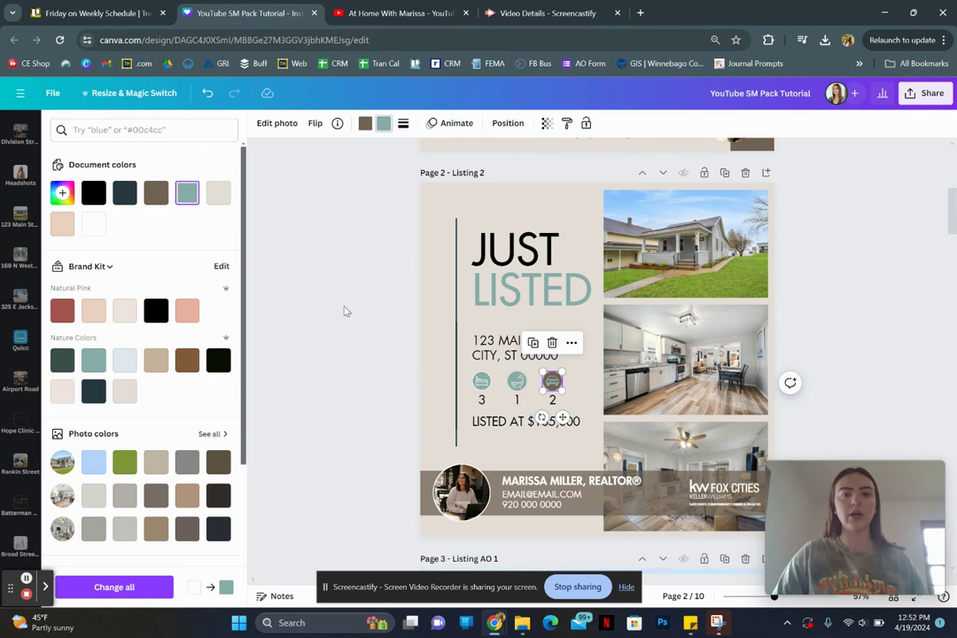
{"action": "left_click", "coordinate": [94, 225]}
{"action": "left_click", "coordinate": [366, 123]}
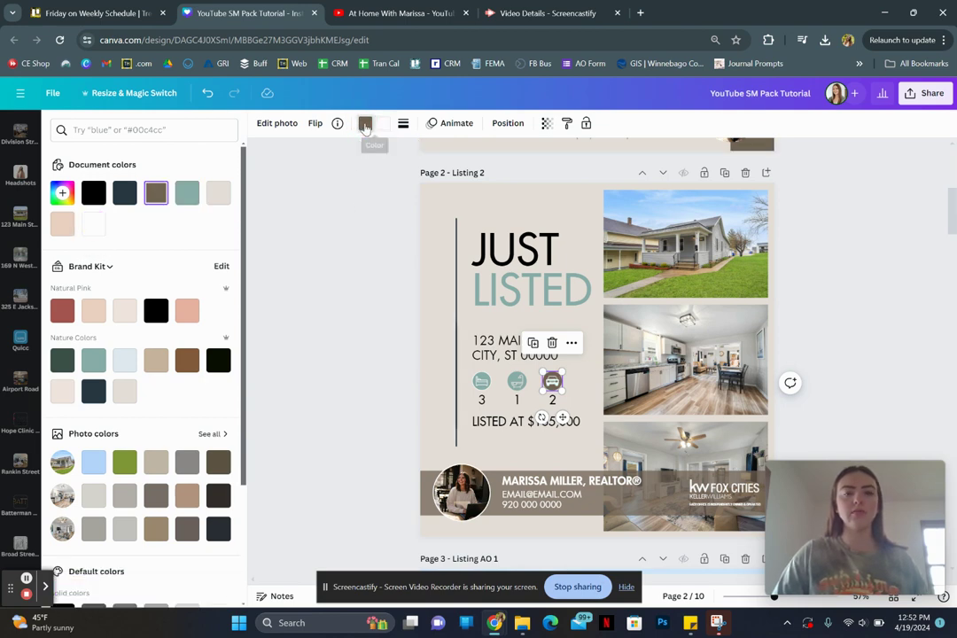
{"action": "left_click", "coordinate": [185, 193]}
{"action": "left_click", "coordinate": [335, 310]}
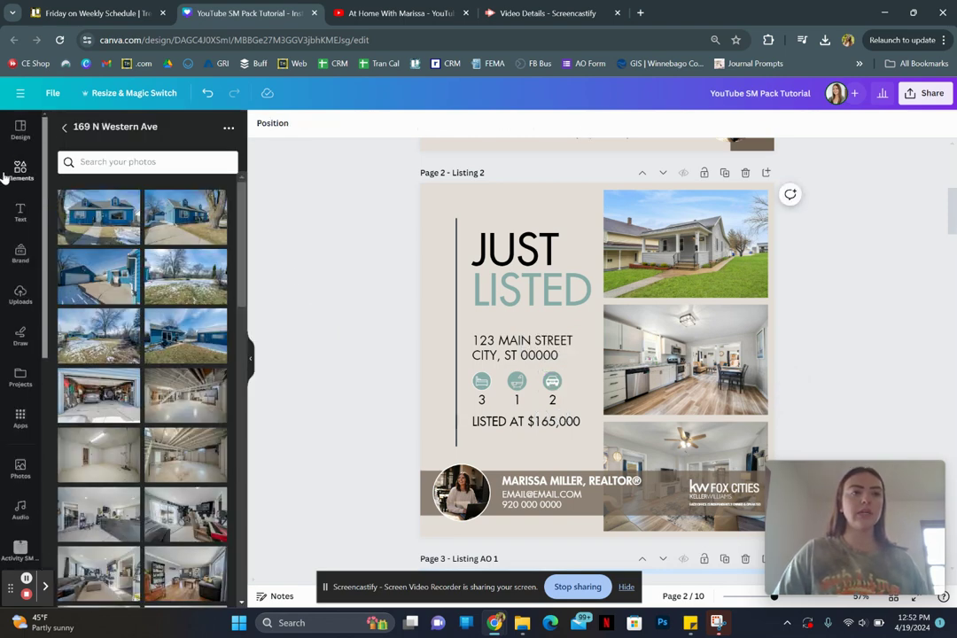
- Search the Elements library for 'house' and show all Graphics results
{"action": "left_click", "coordinate": [14, 171]}
{"action": "left_click", "coordinate": [94, 131]}
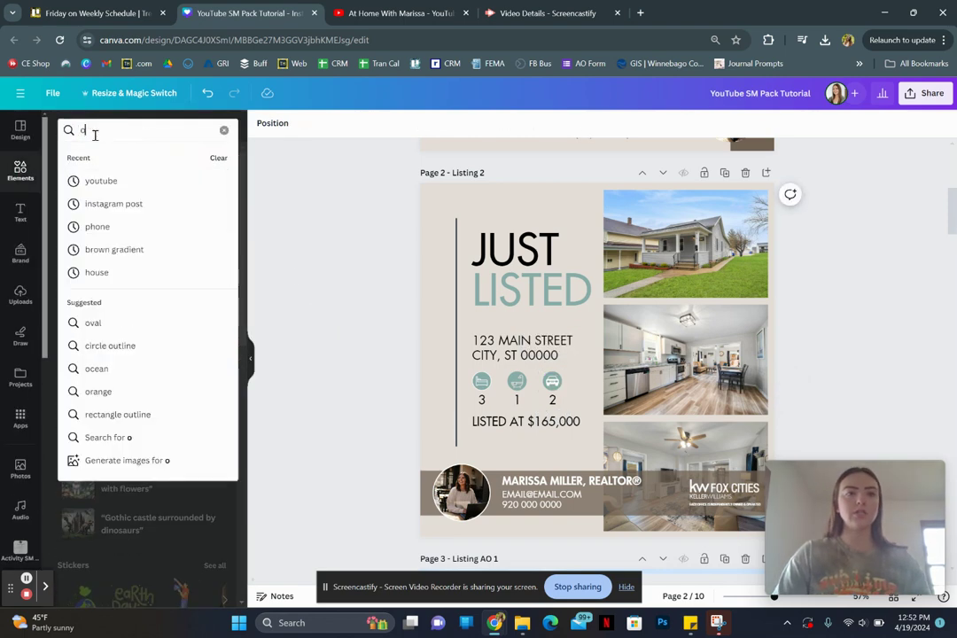
{"action": "type", "text": "house"}
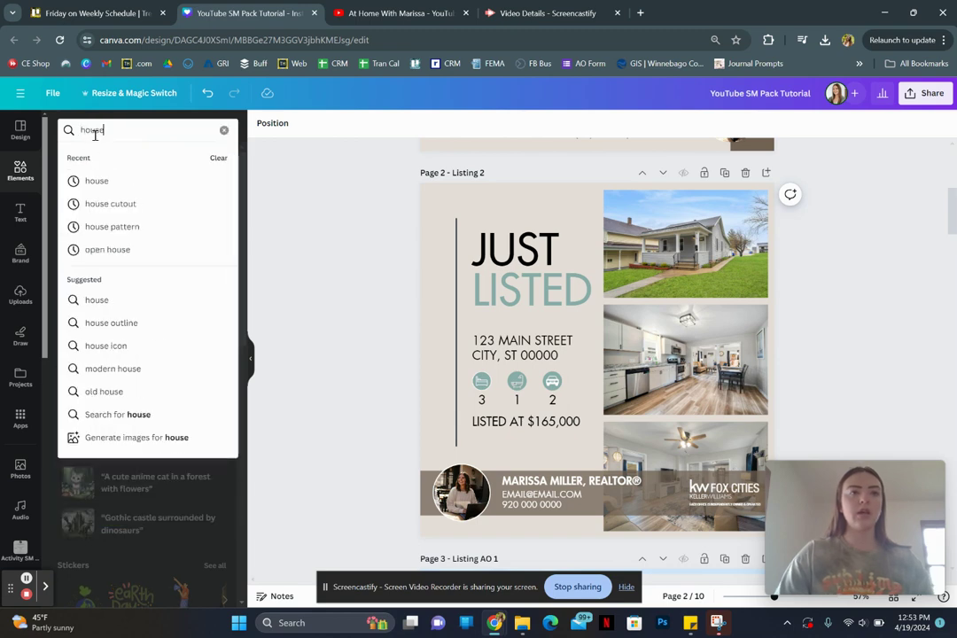
{"action": "key", "text": "Return"}
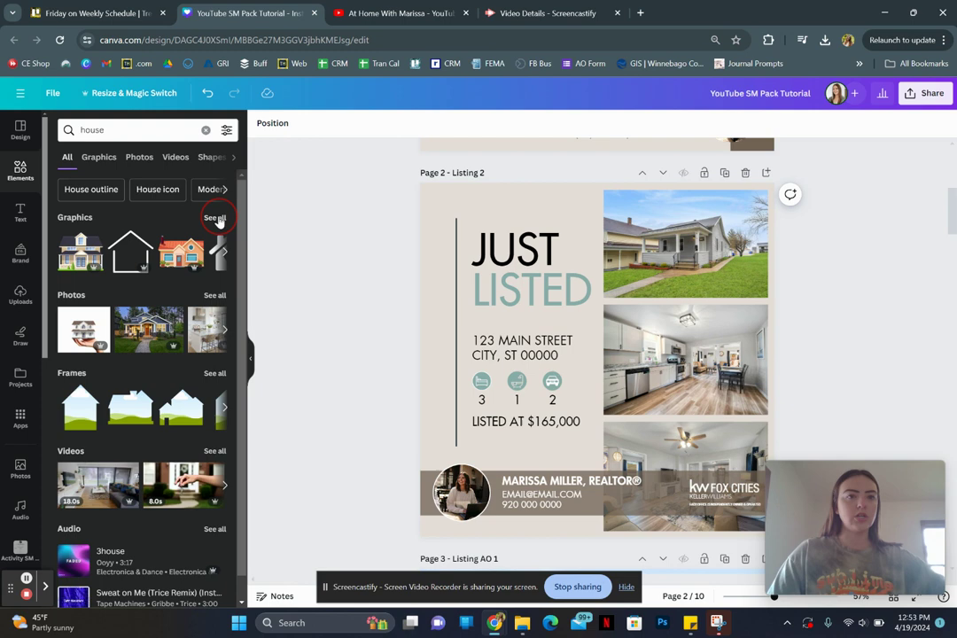
{"action": "left_click", "coordinate": [215, 219]}
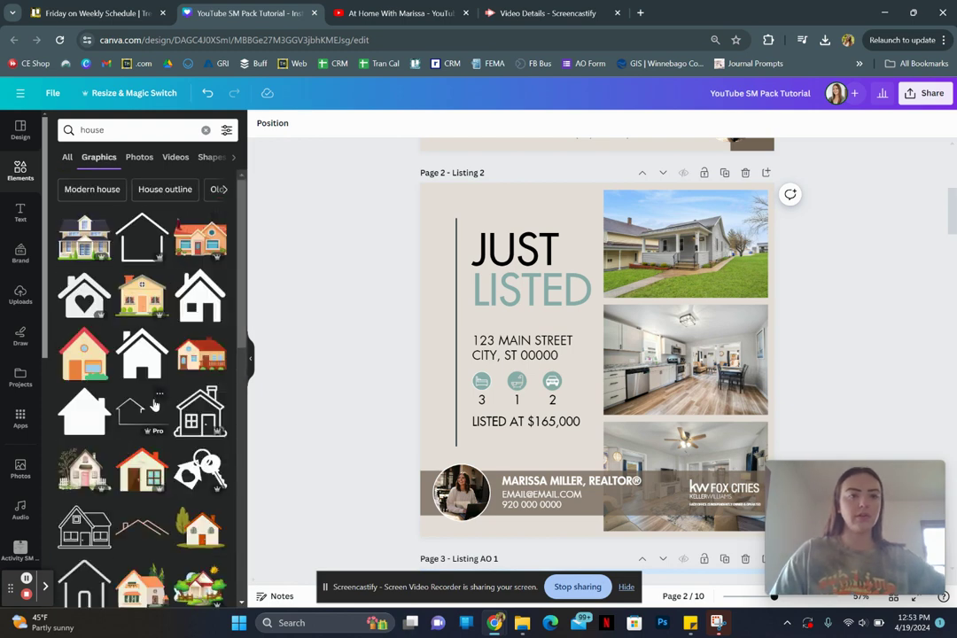
{"action": "scroll", "coordinate": [146, 389], "scroll_direction": "down", "scroll_amount": 2}
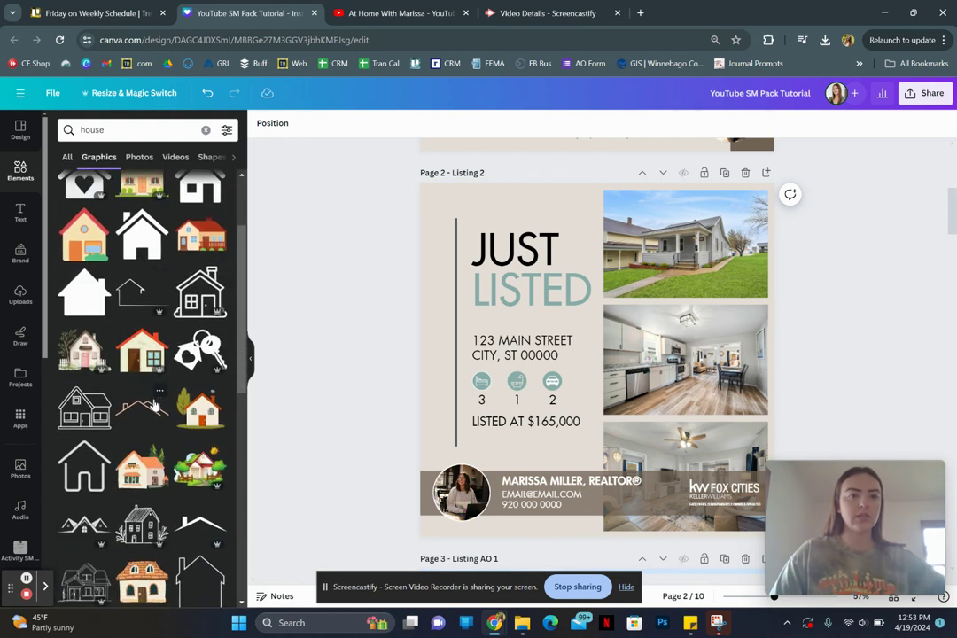
- Add a trial outline house graphic and a red-roof house graphic, deleting each one
{"action": "left_click", "coordinate": [130, 300]}
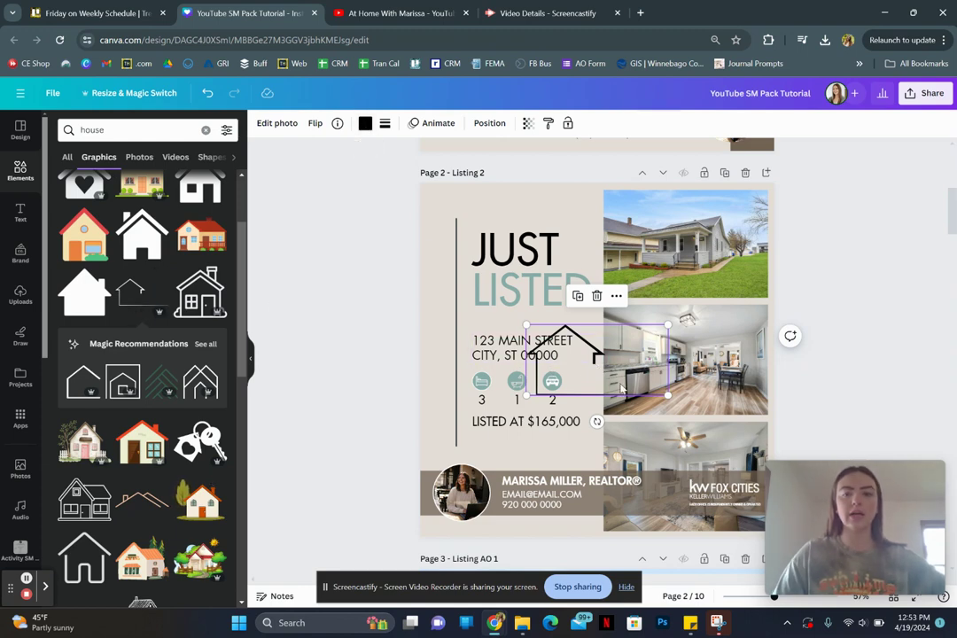
{"action": "key", "text": "Delete"}
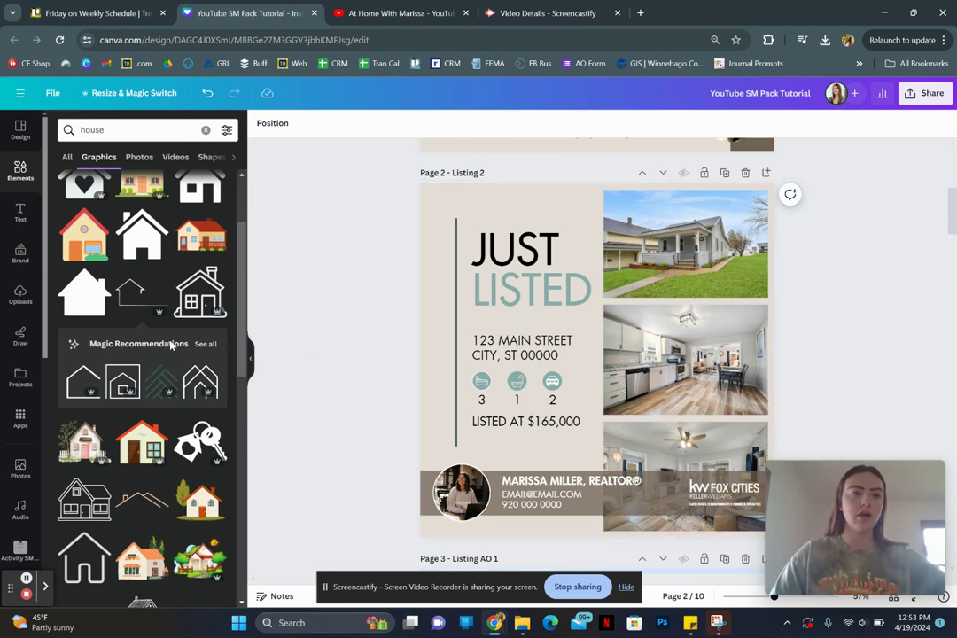
{"action": "scroll", "coordinate": [171, 345], "scroll_direction": "down", "scroll_amount": 5}
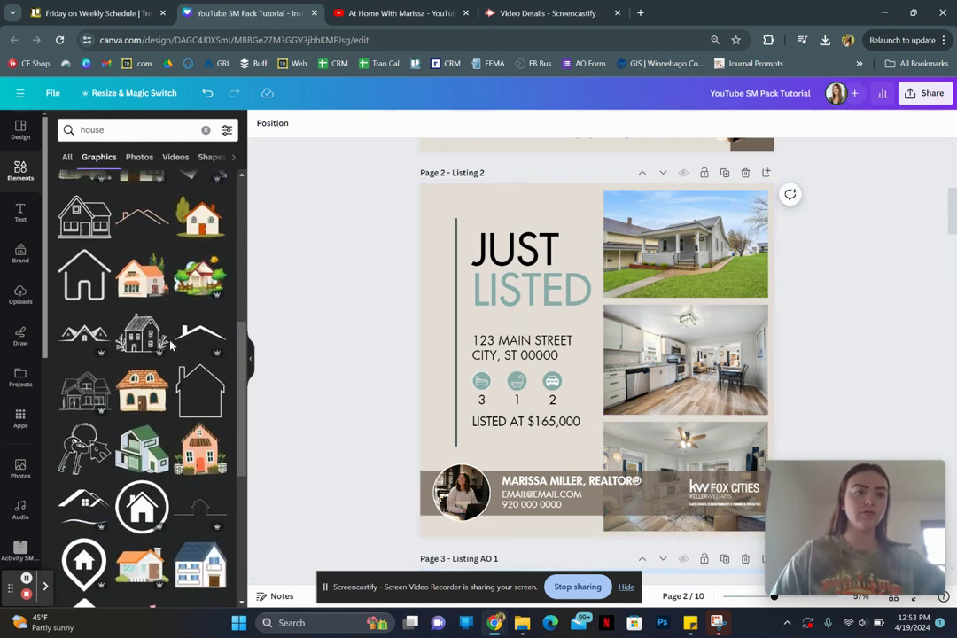
{"action": "scroll", "coordinate": [171, 345], "scroll_direction": "down", "scroll_amount": 4}
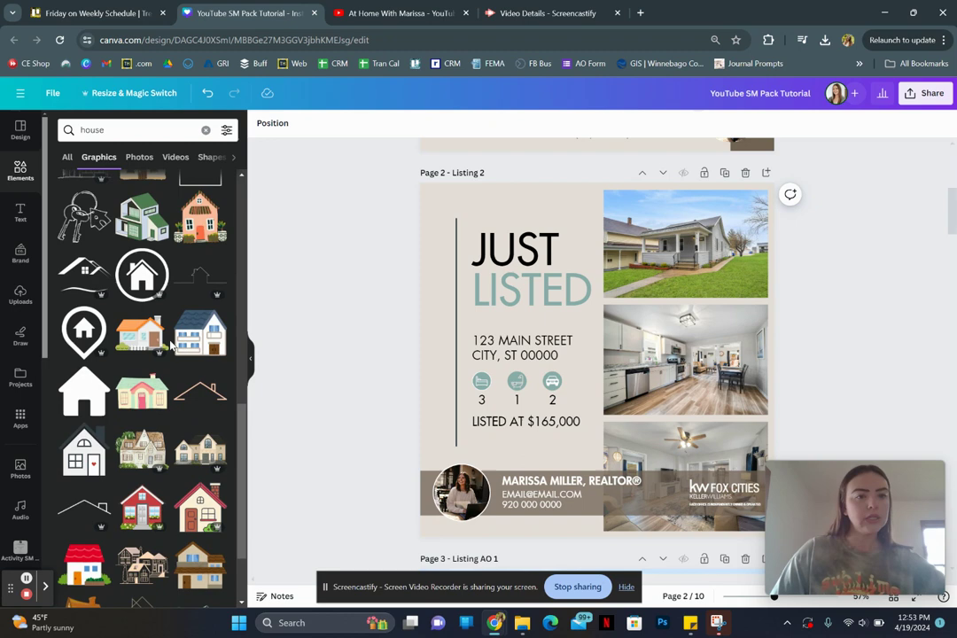
{"action": "scroll", "coordinate": [171, 346], "scroll_direction": "down", "scroll_amount": 3}
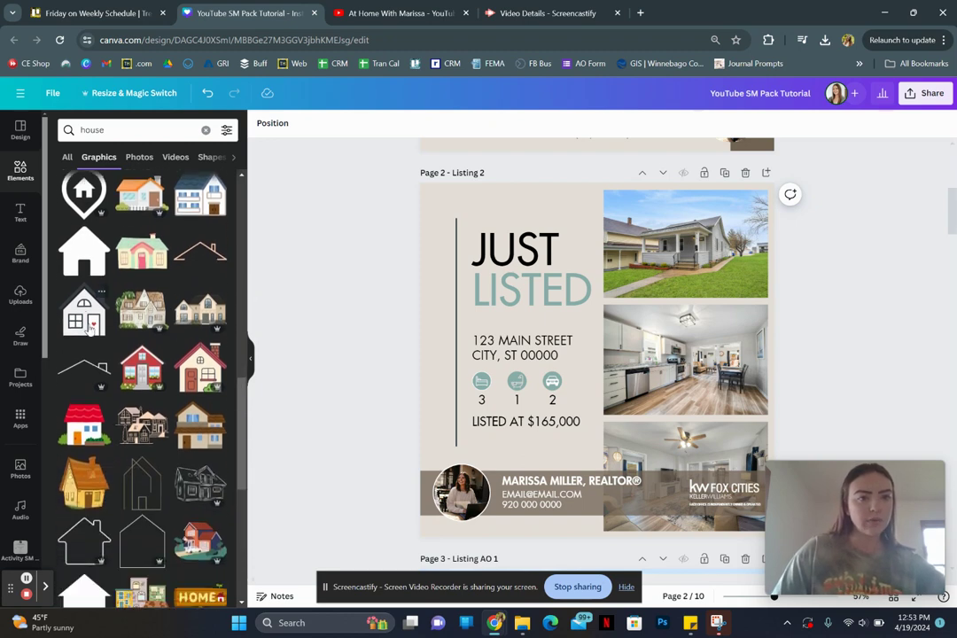
{"action": "scroll", "coordinate": [88, 328], "scroll_direction": "down", "scroll_amount": 2}
{"action": "left_click", "coordinate": [82, 325]}
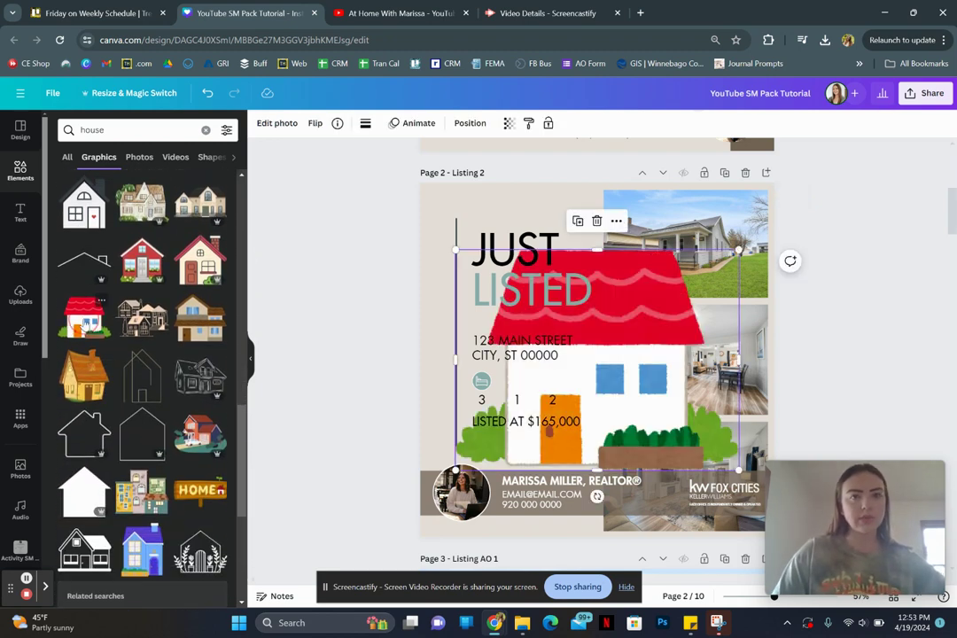
{"action": "left_click", "coordinate": [277, 124]}
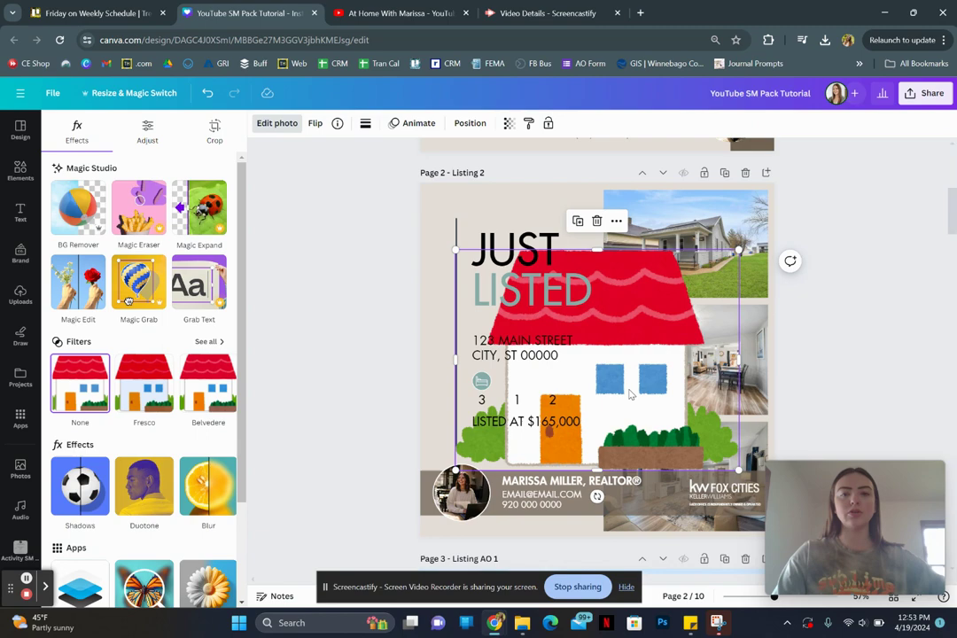
{"action": "key", "text": "Delete"}
- Apply the Cherry duotone effect to the KW Fox Cities logo
{"action": "left_click", "coordinate": [712, 495]}
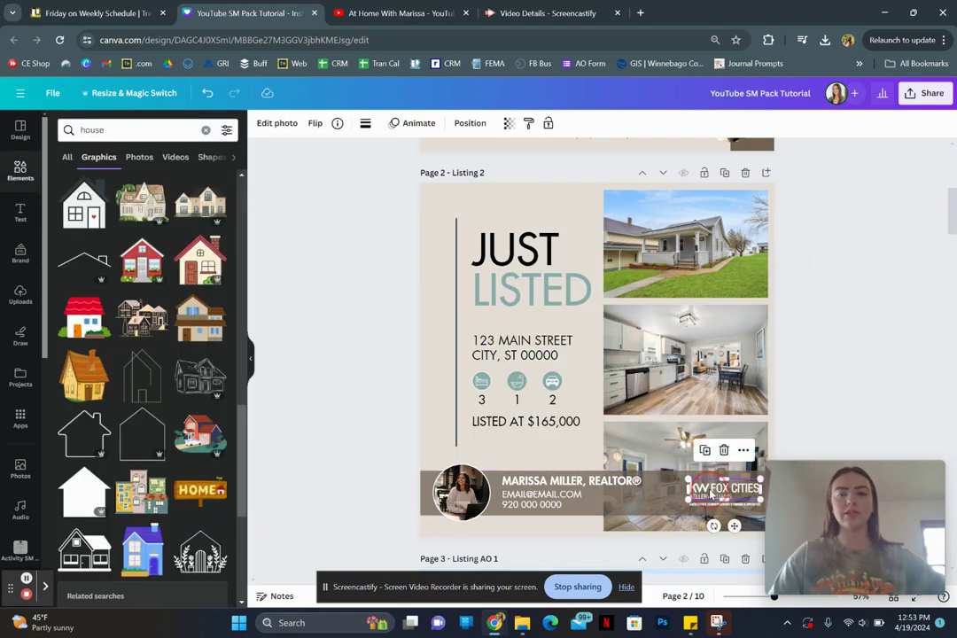
{"action": "scroll", "coordinate": [712, 495], "scroll_direction": "up", "scroll_amount": 3, "text": "ctrl"}
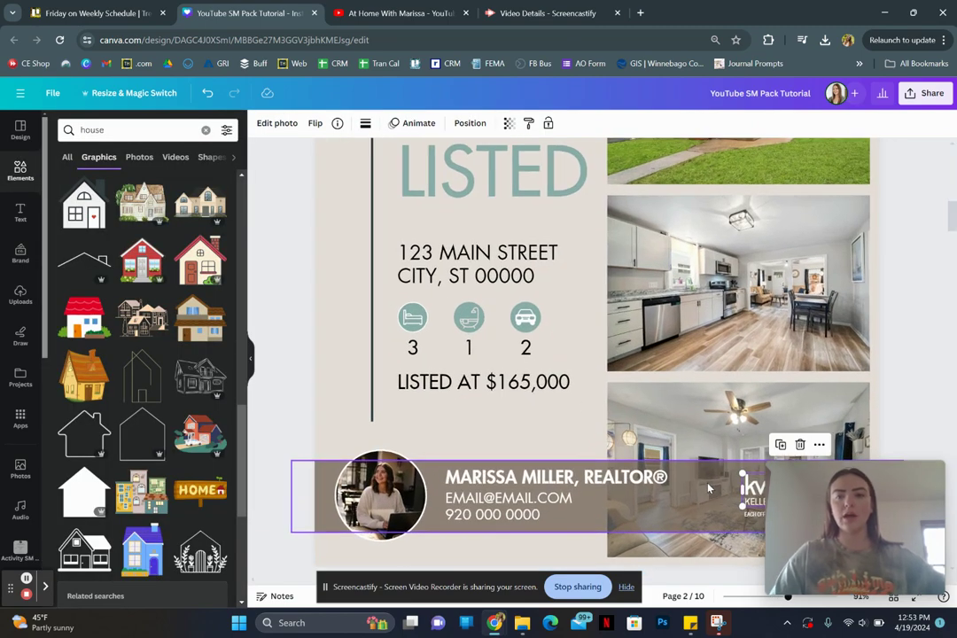
{"action": "scroll", "coordinate": [709, 489], "scroll_direction": "down", "scroll_amount": 2}
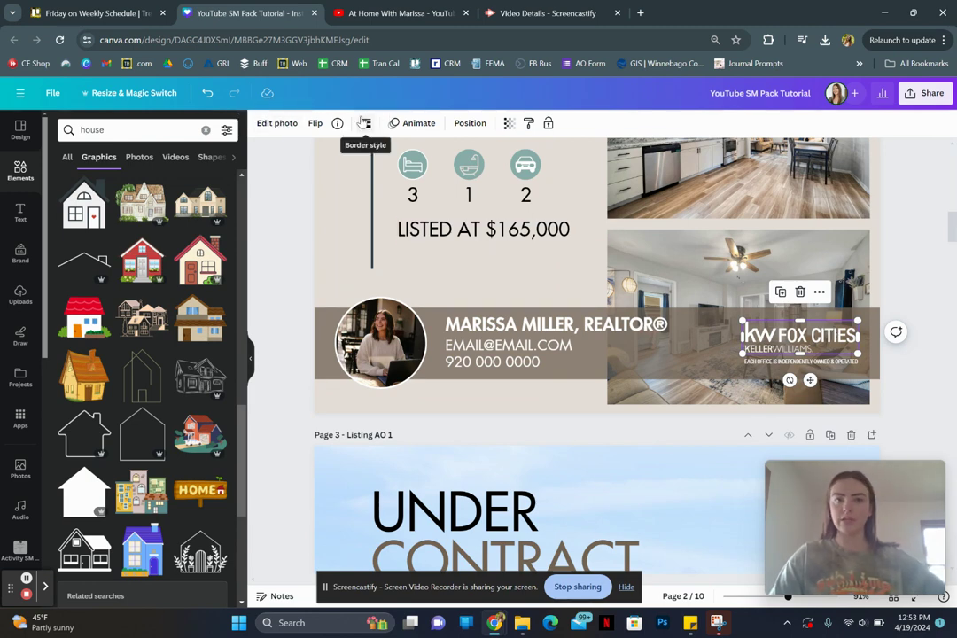
{"action": "left_click", "coordinate": [280, 125]}
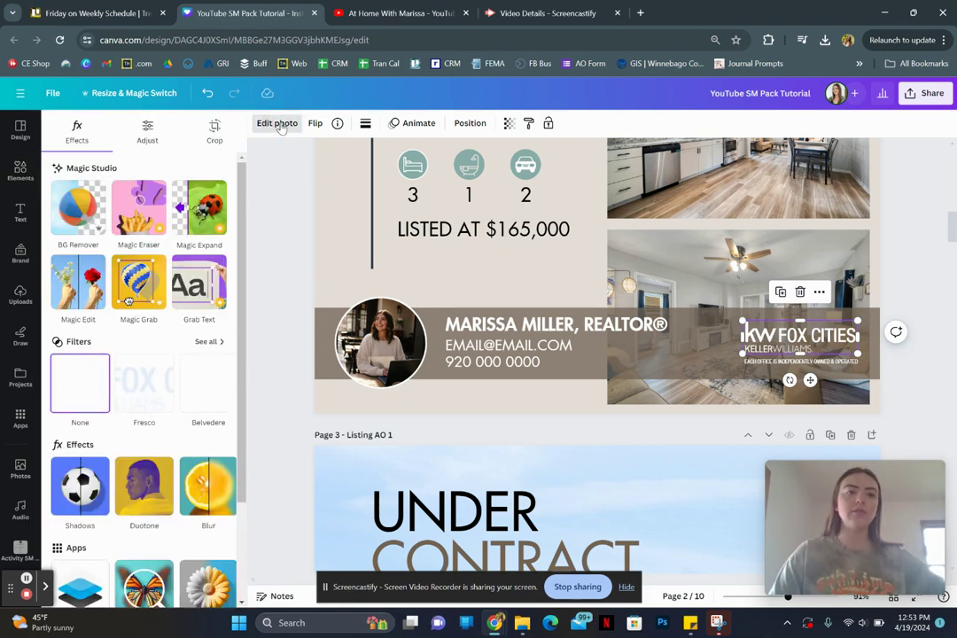
{"action": "scroll", "coordinate": [146, 390], "scroll_direction": "down", "scroll_amount": 2}
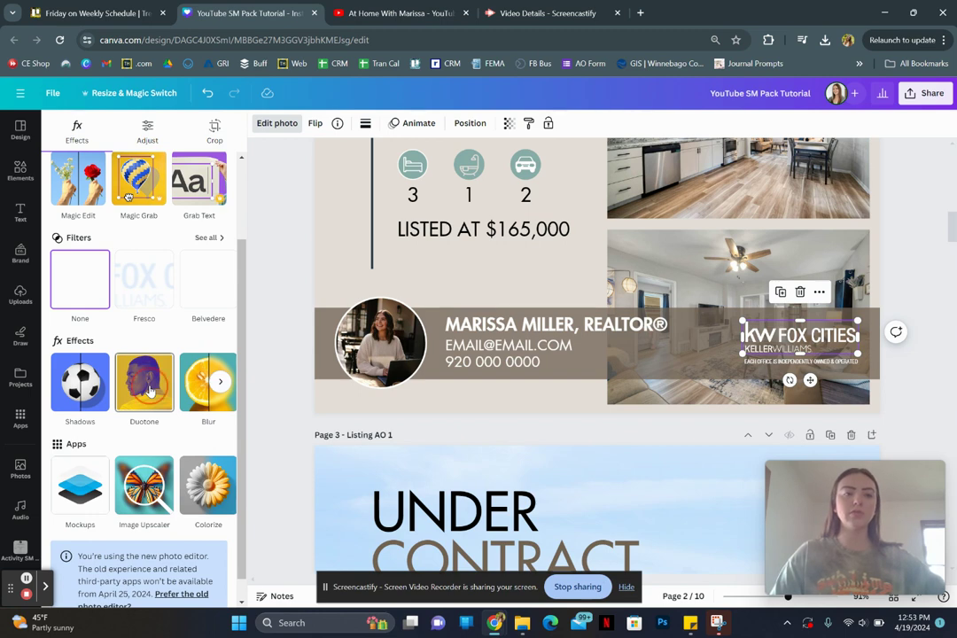
{"action": "left_click", "coordinate": [149, 392]}
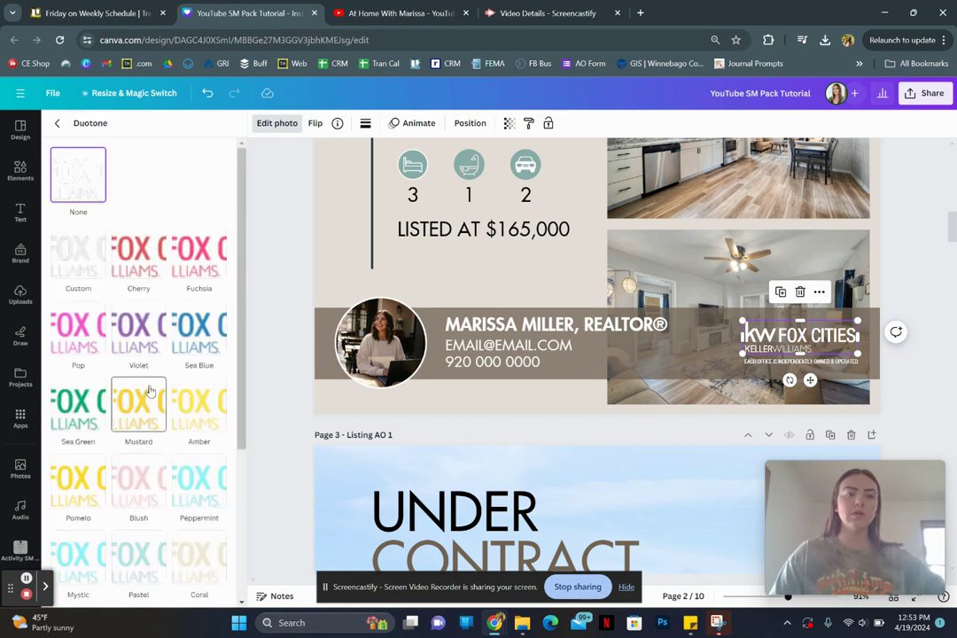
{"action": "left_click", "coordinate": [133, 254]}
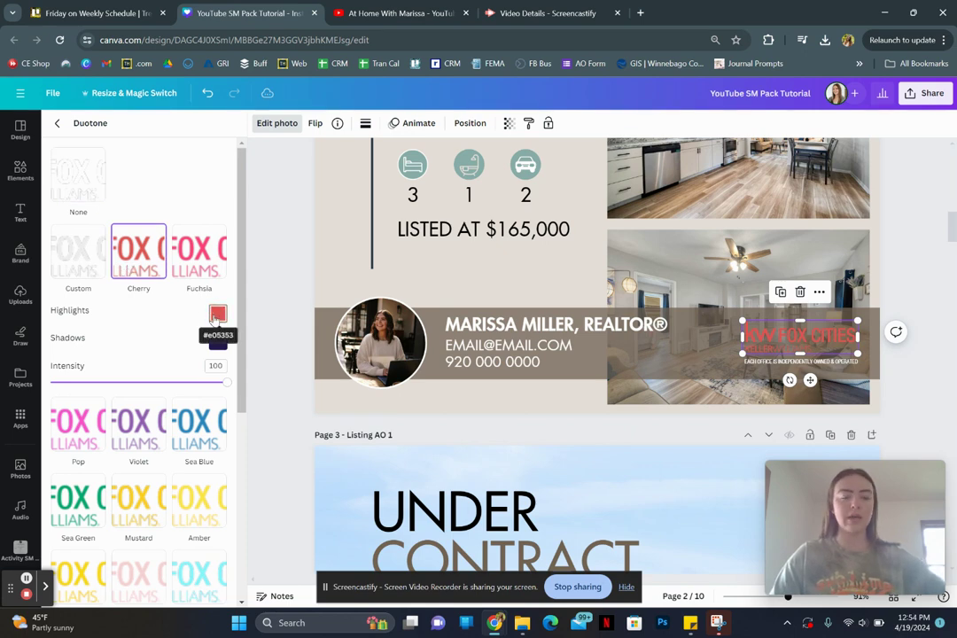
- Set the duotone highlights and shadows to the bed icon's teal #8AADA9 with the eyedropper
{"action": "left_click", "coordinate": [216, 316]}
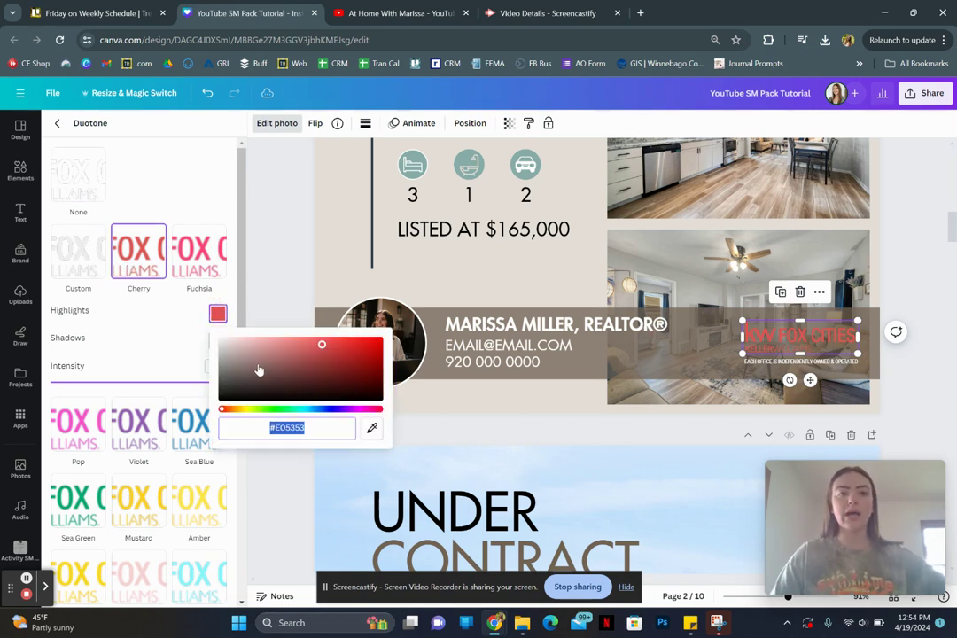
{"action": "left_click_drag", "start_coordinate": [259, 369], "coordinate": [149, 259]}
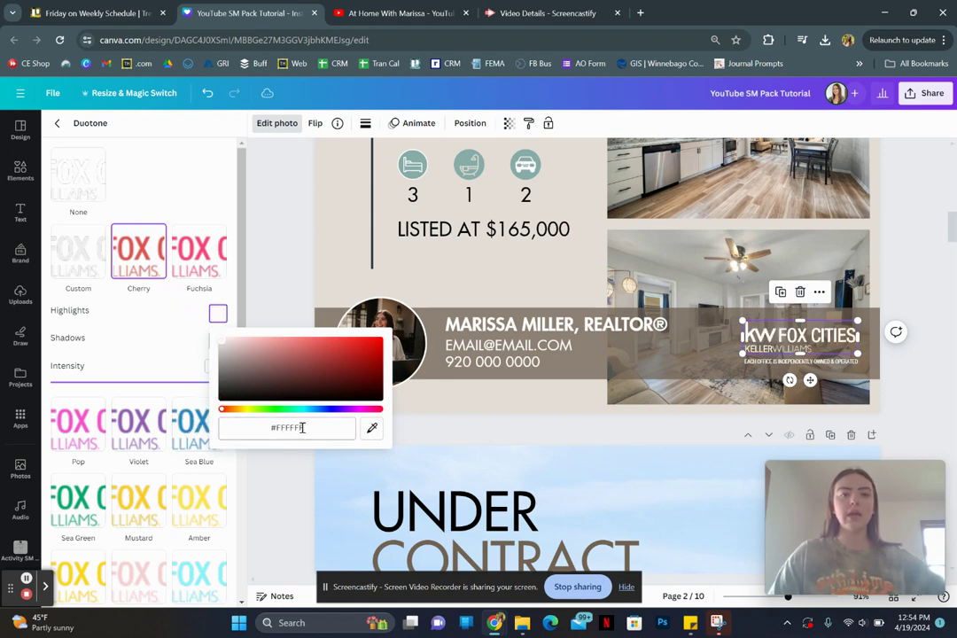
{"action": "left_click", "coordinate": [371, 428]}
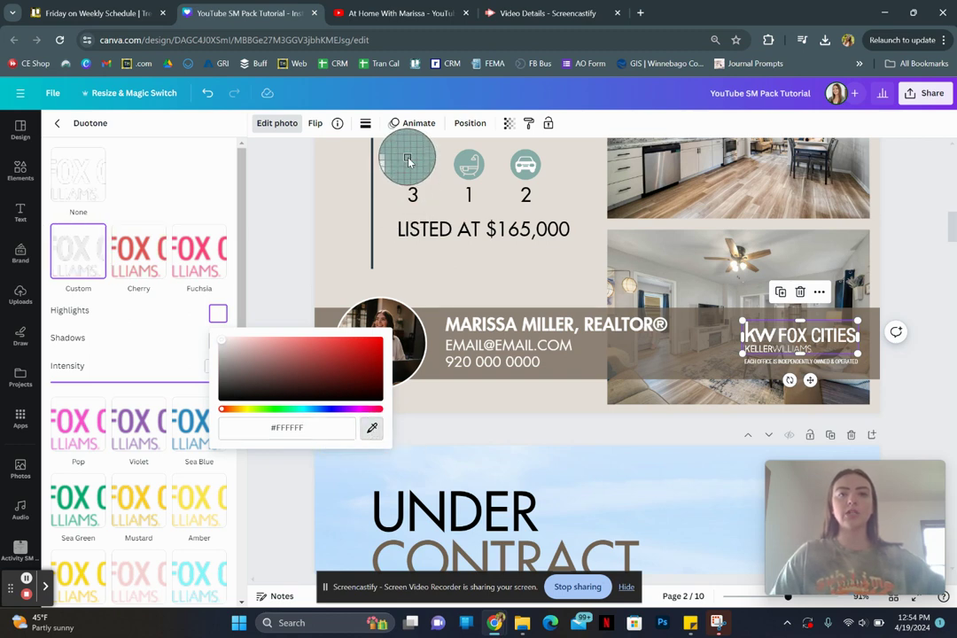
{"action": "left_click", "coordinate": [409, 161]}
{"action": "left_click", "coordinate": [199, 338]}
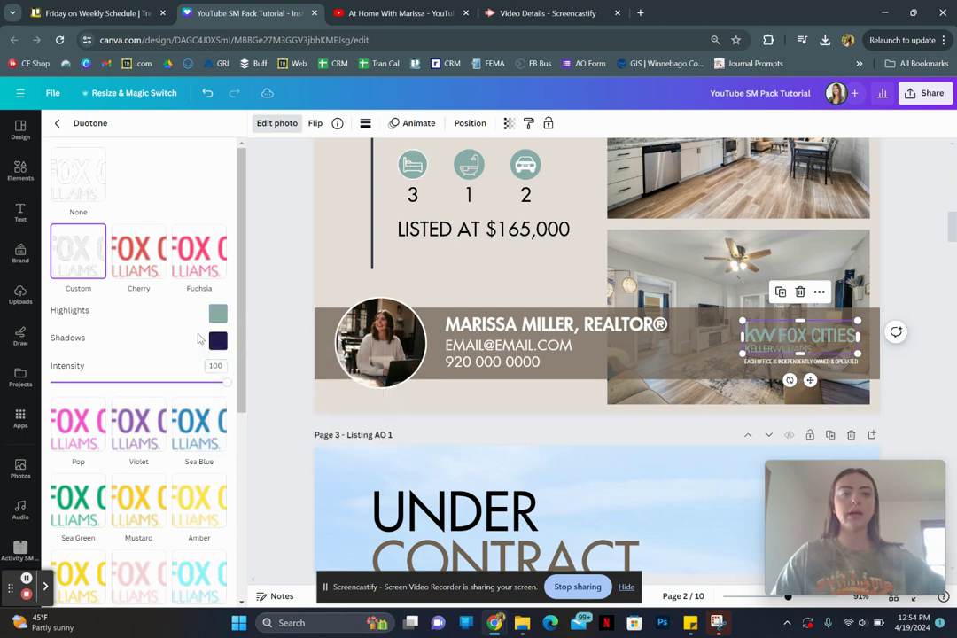
{"action": "left_click", "coordinate": [217, 341]}
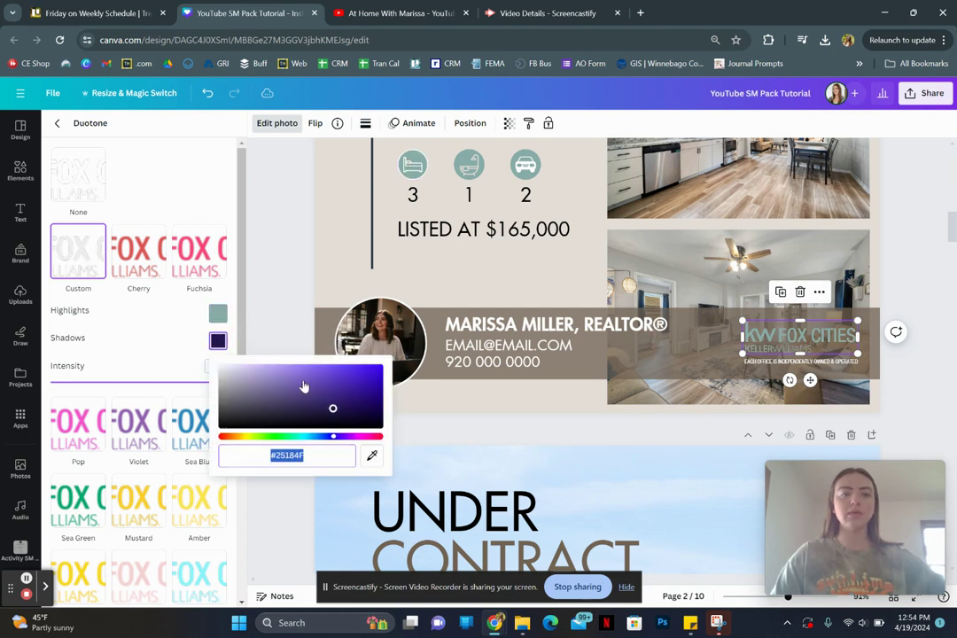
{"action": "left_click", "coordinate": [371, 456]}
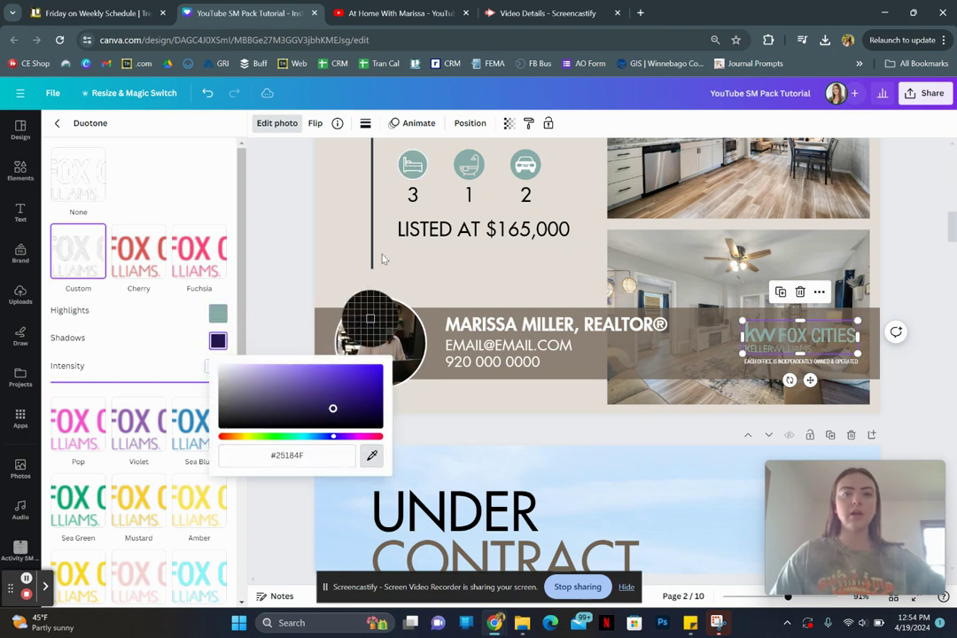
{"action": "left_click", "coordinate": [410, 161]}
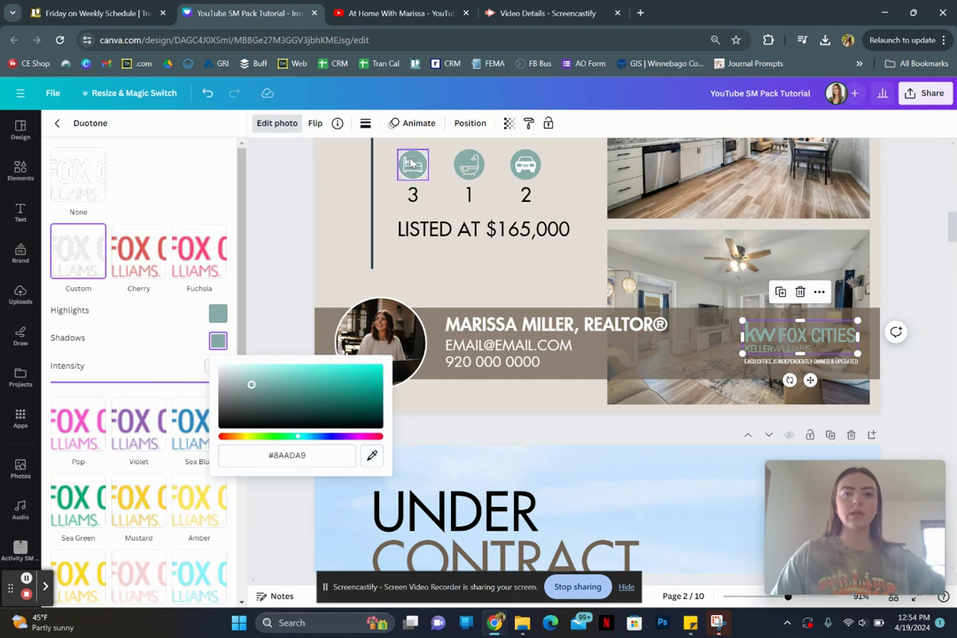
{"action": "left_click", "coordinate": [280, 274]}
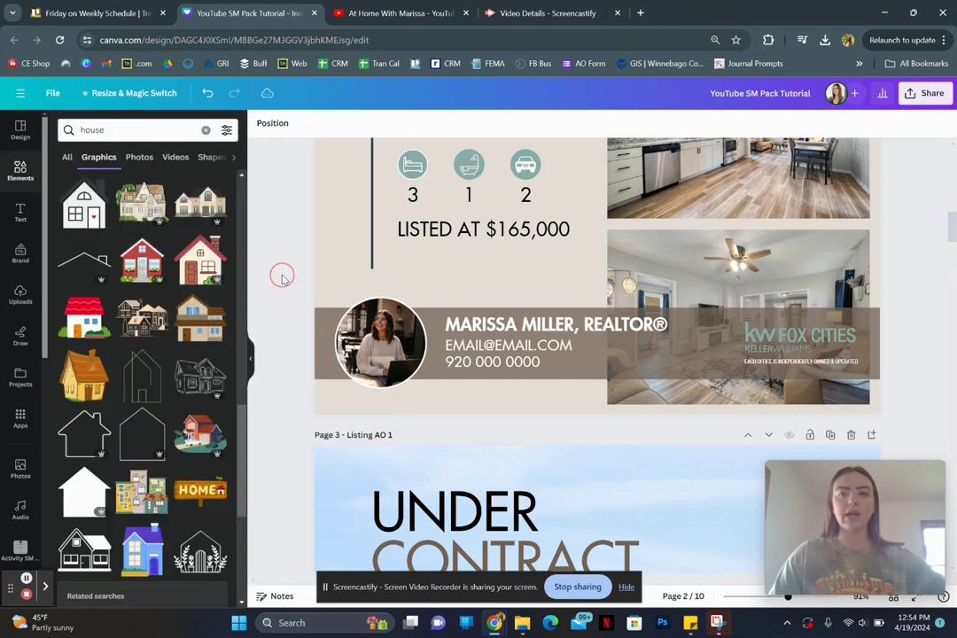
- Colour the small independently-owned disclaimer text teal #8aada9 from Document colors
{"action": "left_click", "coordinate": [742, 363]}
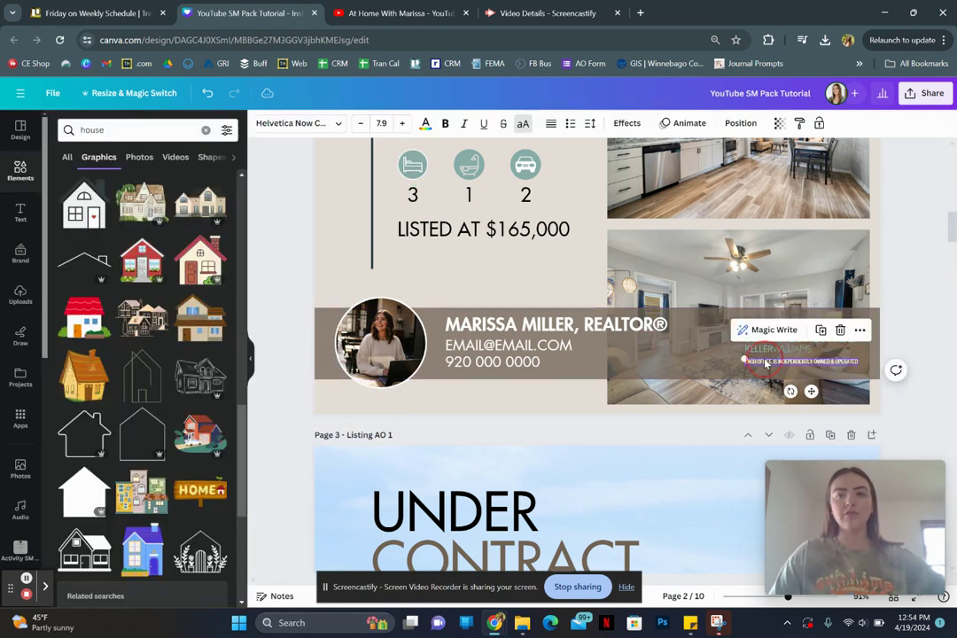
{"action": "left_click", "coordinate": [425, 123]}
{"action": "left_click", "coordinate": [183, 198]}
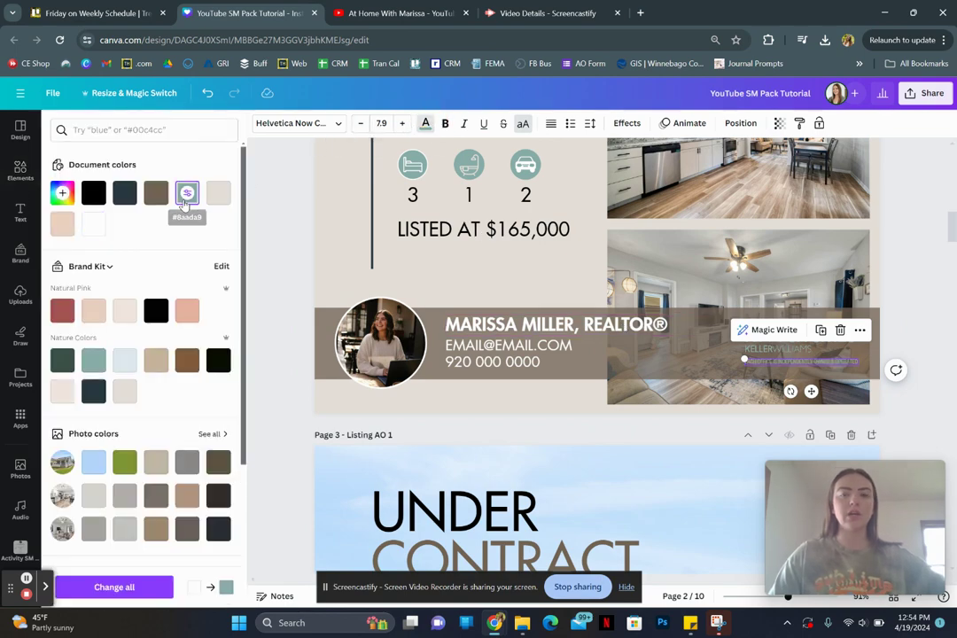
{"action": "left_click", "coordinate": [286, 238]}
{"action": "scroll", "coordinate": [286, 238], "scroll_direction": "down", "scroll_amount": 3}
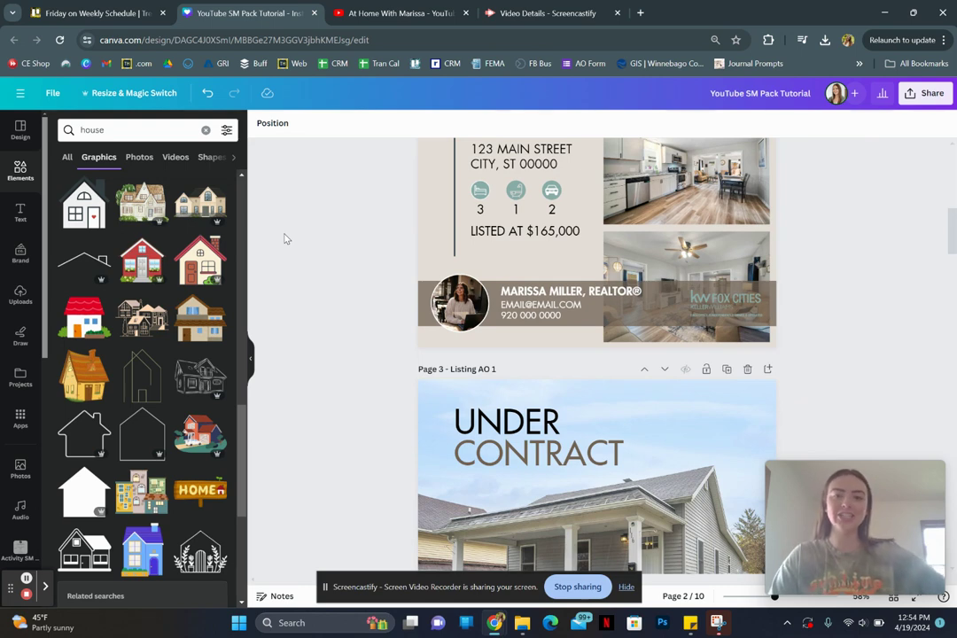
{"action": "scroll", "coordinate": [287, 237], "scroll_direction": "up", "scroll_amount": 2}
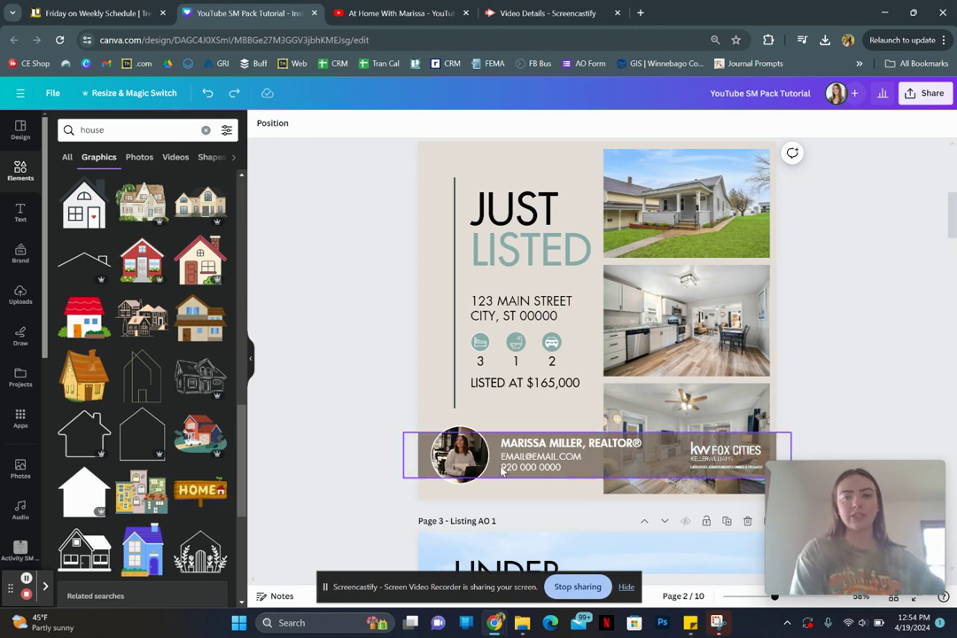
- Fill the bottom contact banner with the teal document colour at full opacity, transparency 100
{"action": "left_click", "coordinate": [423, 446]}
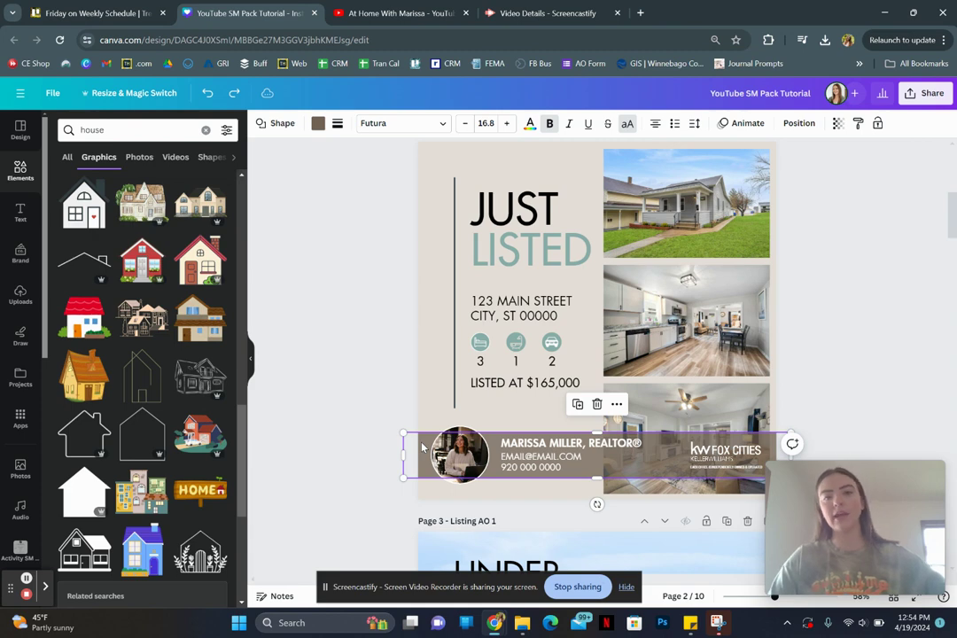
{"action": "left_click", "coordinate": [318, 123]}
{"action": "left_click", "coordinate": [216, 193]}
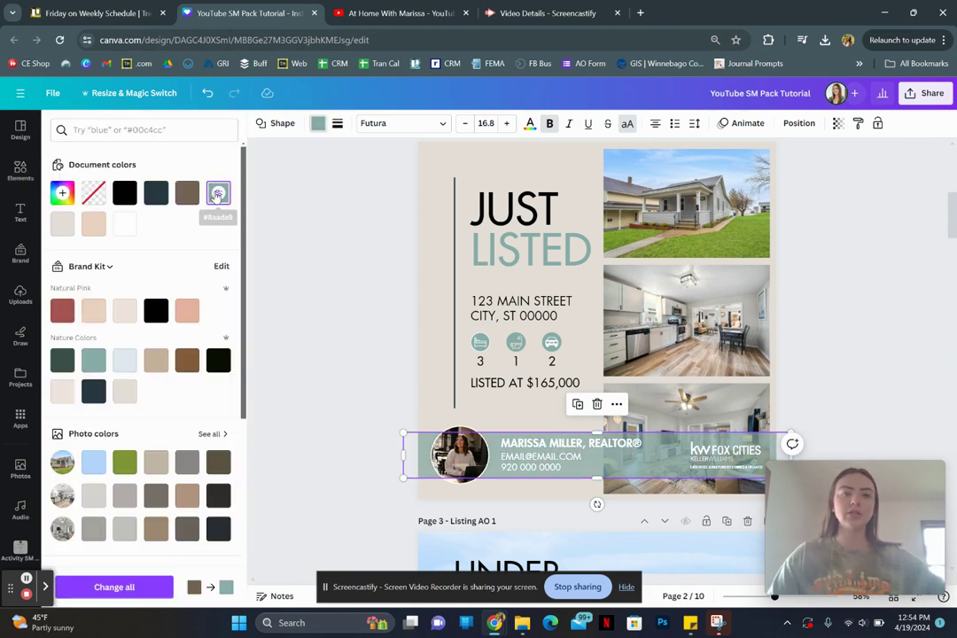
{"action": "left_click", "coordinate": [839, 127]}
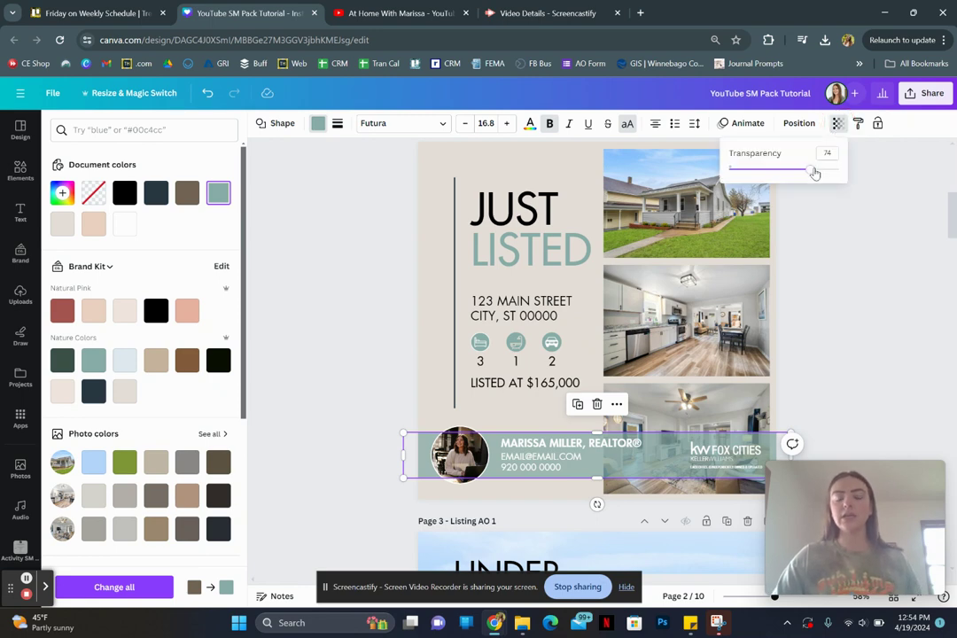
{"action": "left_click_drag", "start_coordinate": [813, 173], "coordinate": [873, 167]}
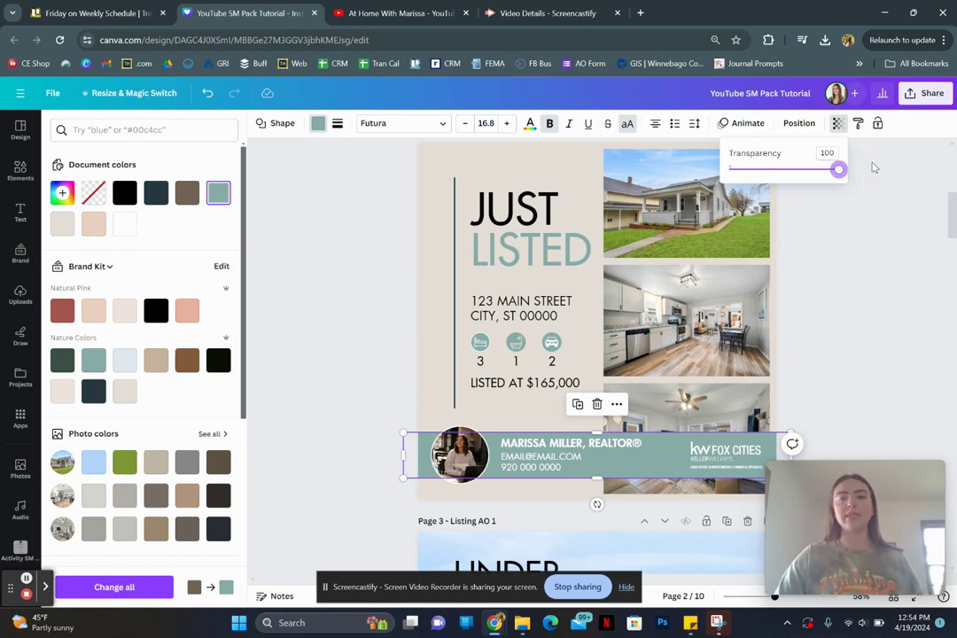
{"action": "left_click", "coordinate": [835, 278]}
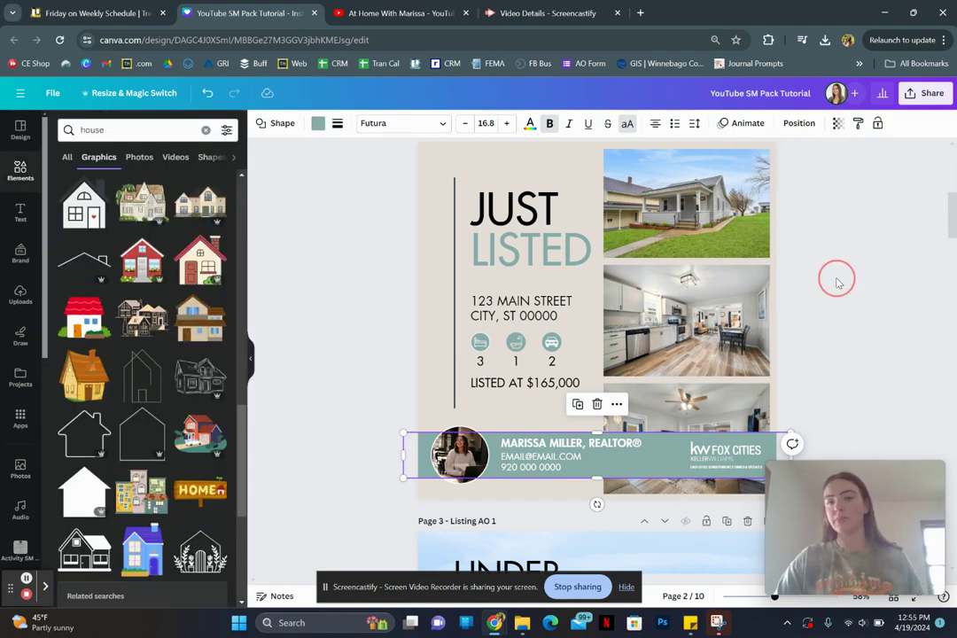
{"action": "left_click", "coordinate": [839, 284]}
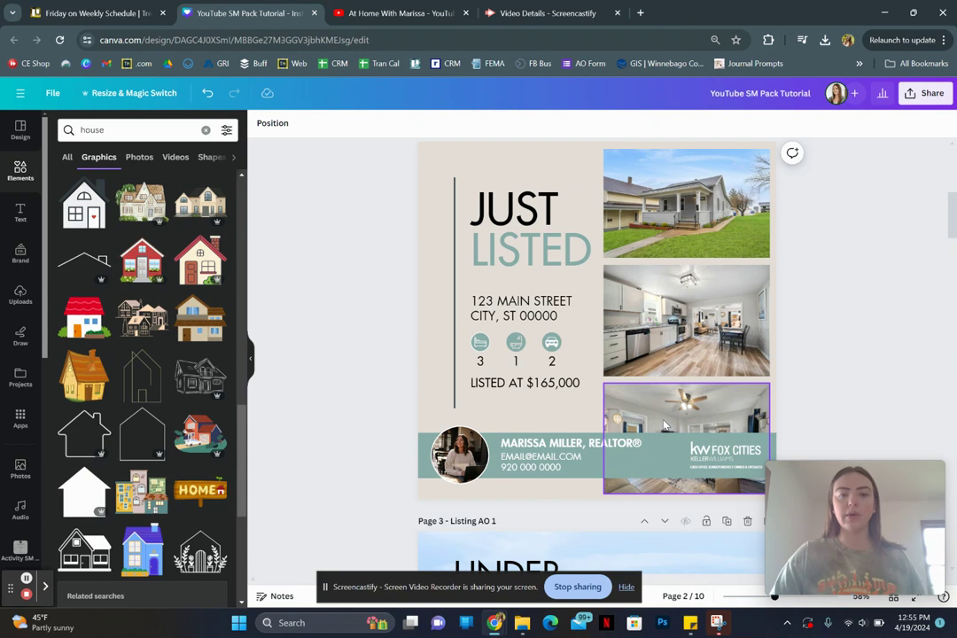
{"action": "double_click", "coordinate": [548, 465]}
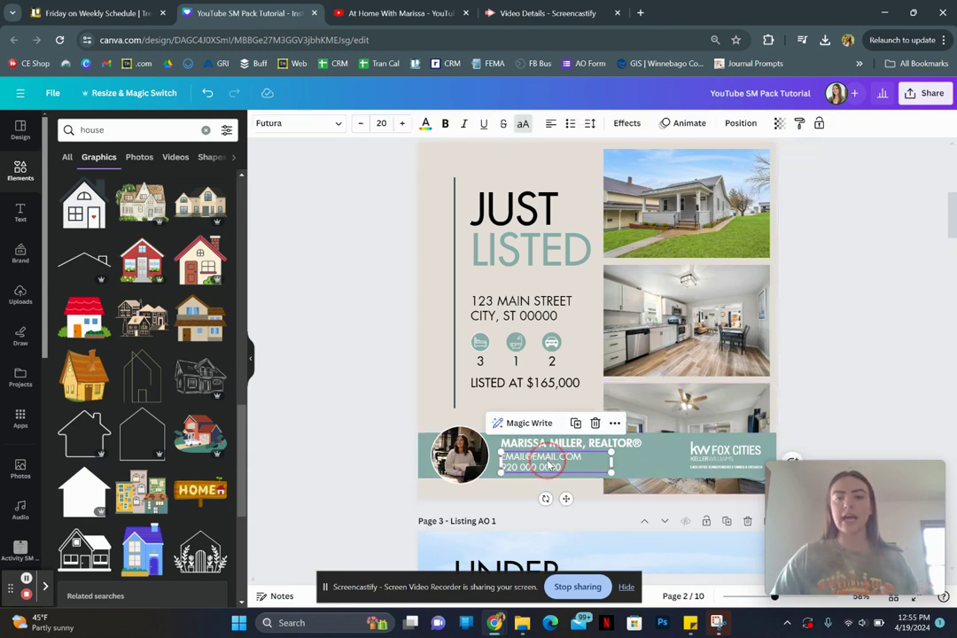
{"action": "type", "text": "KSFRIKDFJ"}
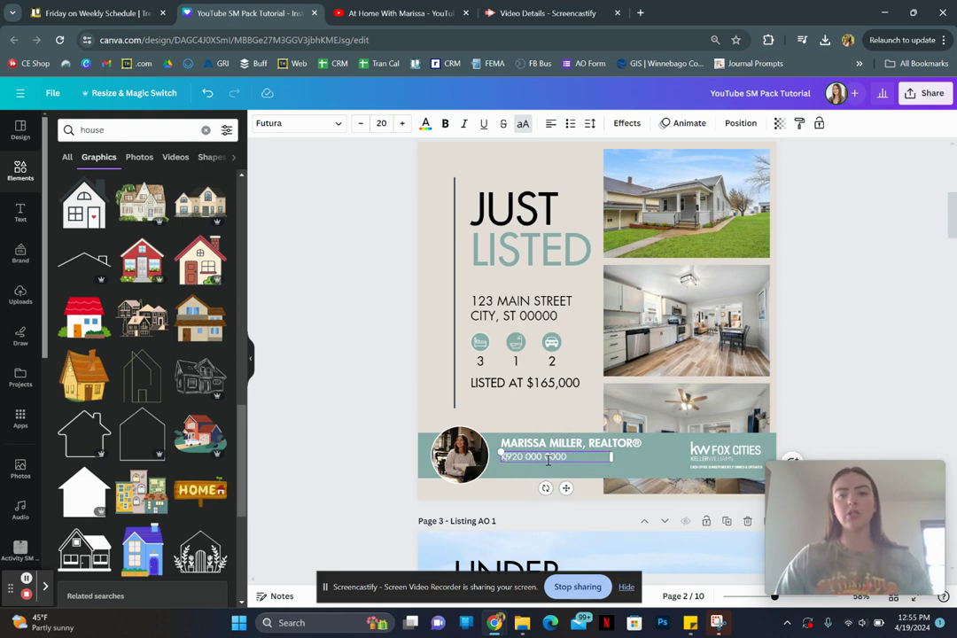
{"action": "left_click", "coordinate": [342, 381]}
{"action": "key", "text": "ctrl+z"}
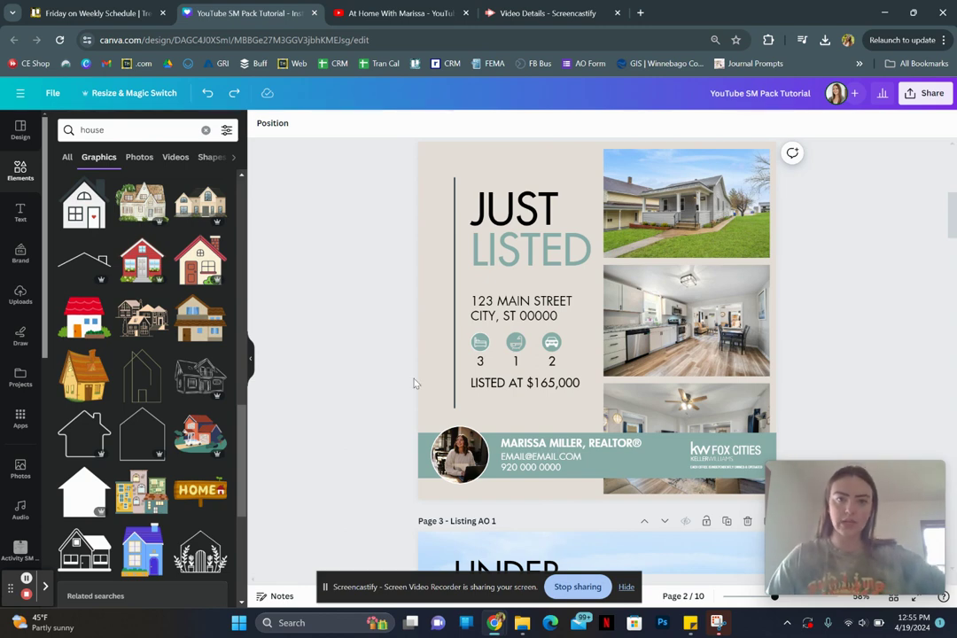
{"action": "left_click", "coordinate": [480, 361]}
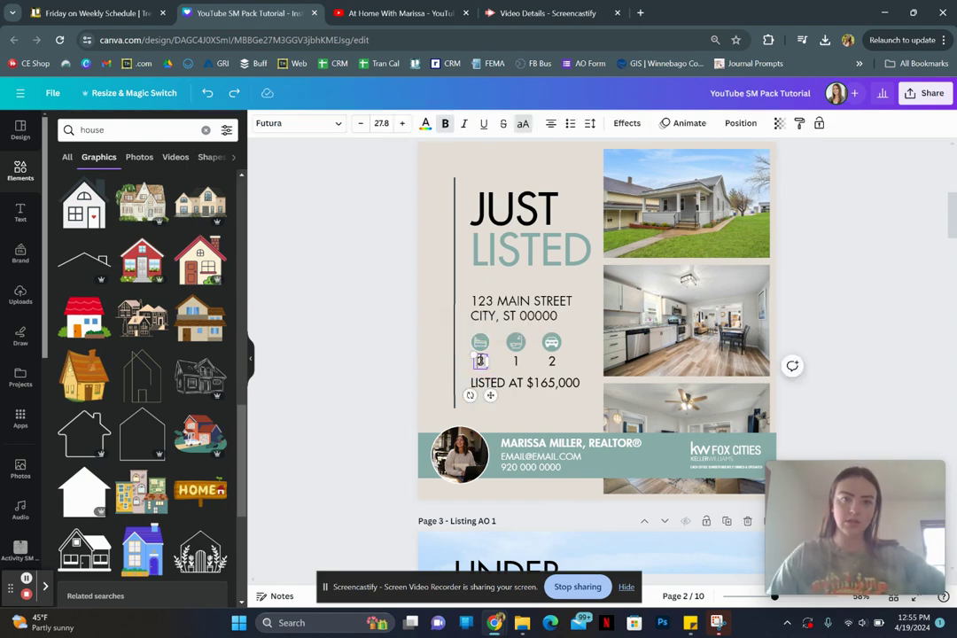
{"action": "left_click", "coordinate": [393, 346]}
{"action": "scroll", "coordinate": [393, 347], "scroll_direction": "up", "scroll_amount": 1}
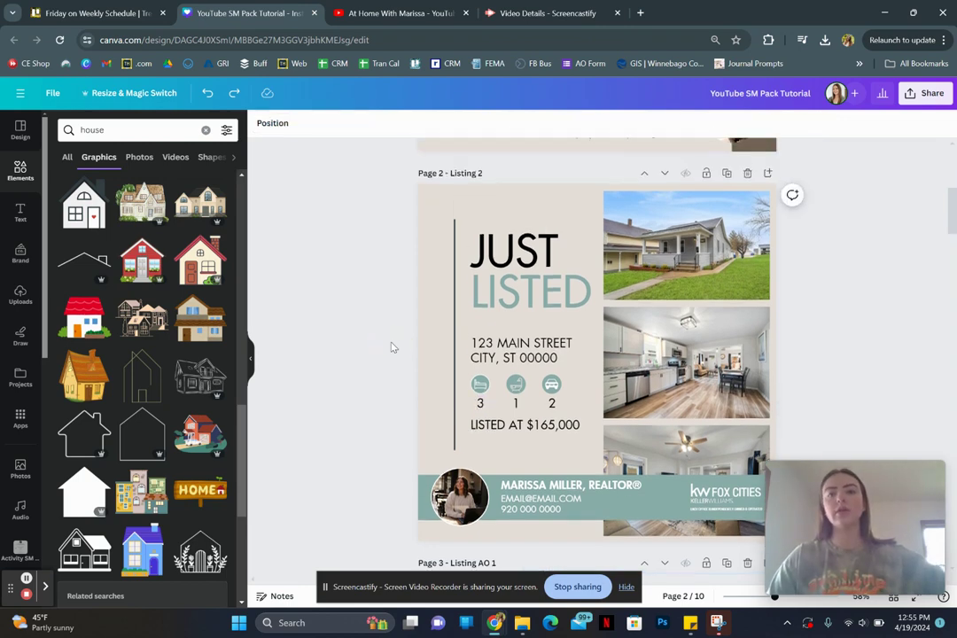
{"action": "scroll", "coordinate": [392, 347], "scroll_direction": "down", "scroll_amount": 1}
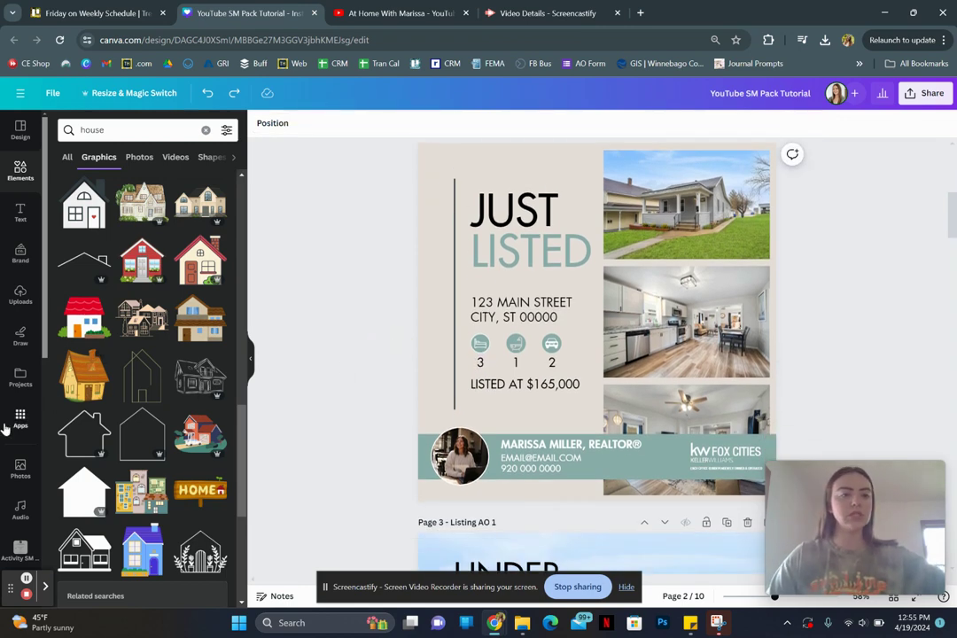
{"action": "scroll", "coordinate": [7, 426], "scroll_direction": "down", "scroll_amount": 3}
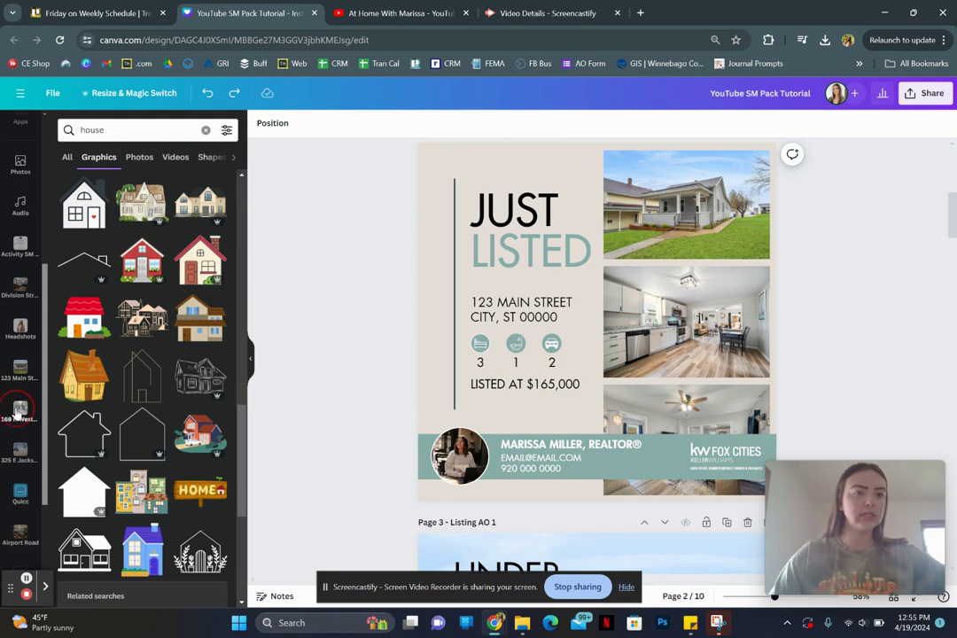
{"action": "left_click", "coordinate": [16, 413]}
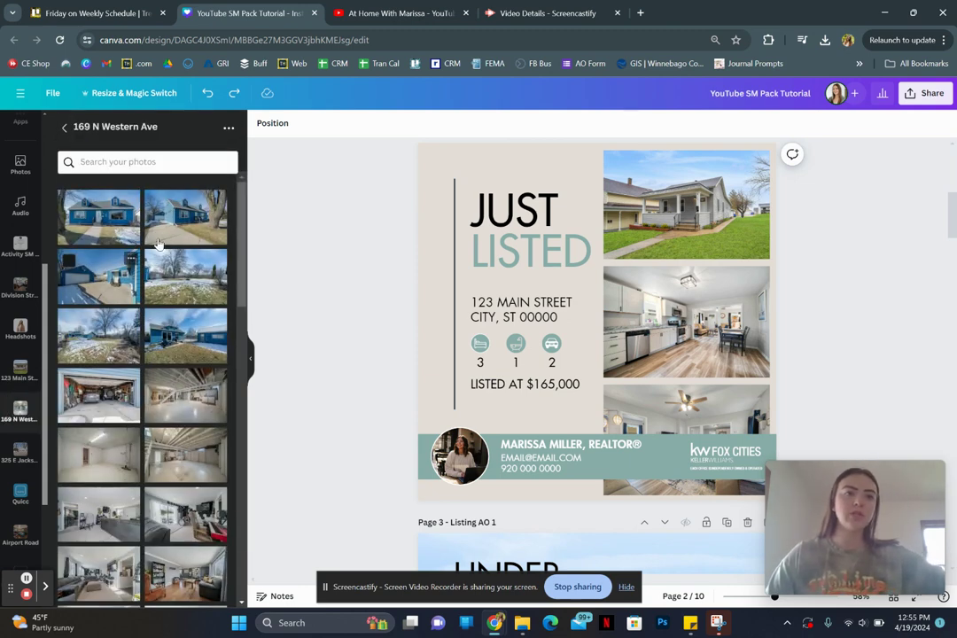
{"action": "left_click_drag", "start_coordinate": [181, 232], "coordinate": [698, 221]}
- Place a living-room photo in the middle frame and another room photo in the bottom frame
{"action": "scroll", "coordinate": [177, 389], "scroll_direction": "down", "scroll_amount": 5}
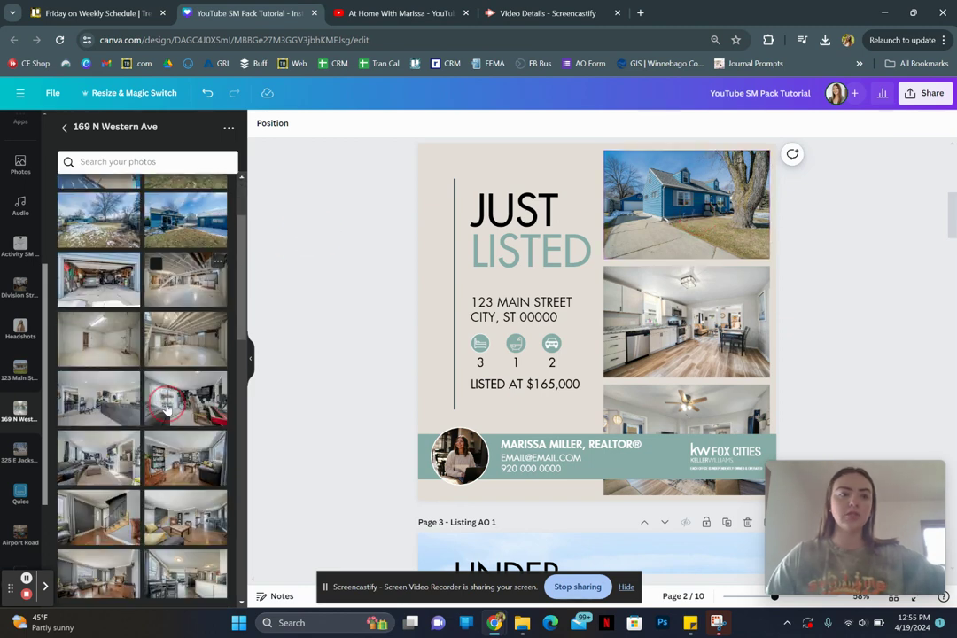
{"action": "left_click_drag", "start_coordinate": [165, 407], "coordinate": [596, 312]}
{"action": "scroll", "coordinate": [115, 373], "scroll_direction": "down", "scroll_amount": 2}
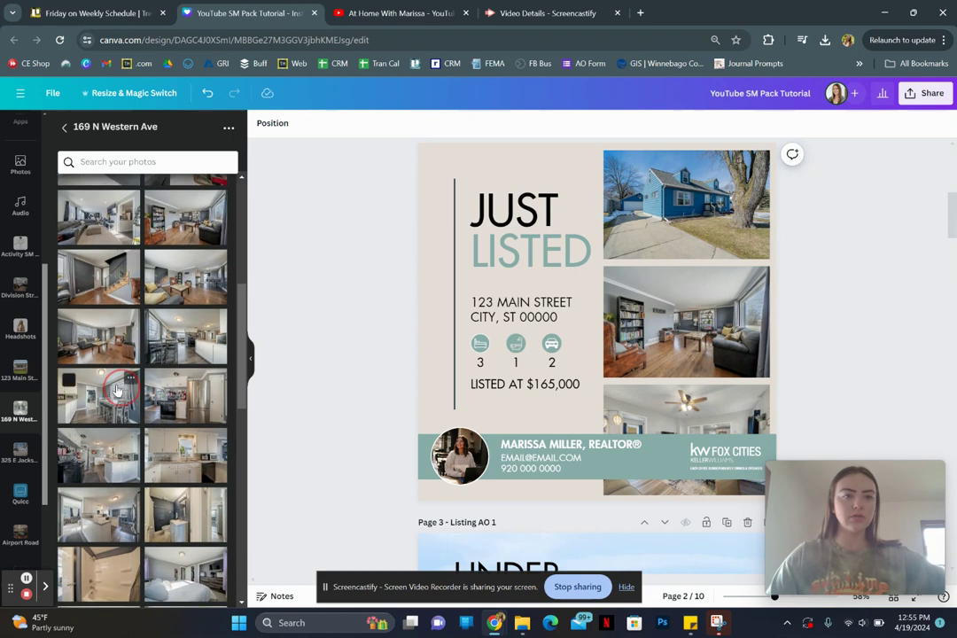
{"action": "left_click_drag", "start_coordinate": [97, 403], "coordinate": [684, 395]}
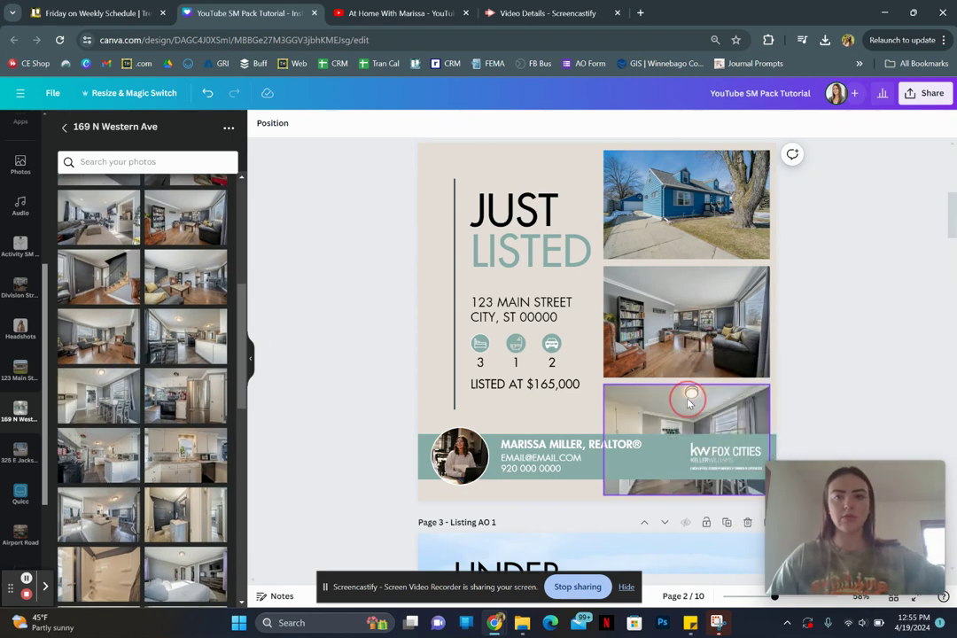
- Recrop the top blue house photo, enlarging it and shifting it left to show the whole house
{"action": "double_click", "coordinate": [689, 219]}
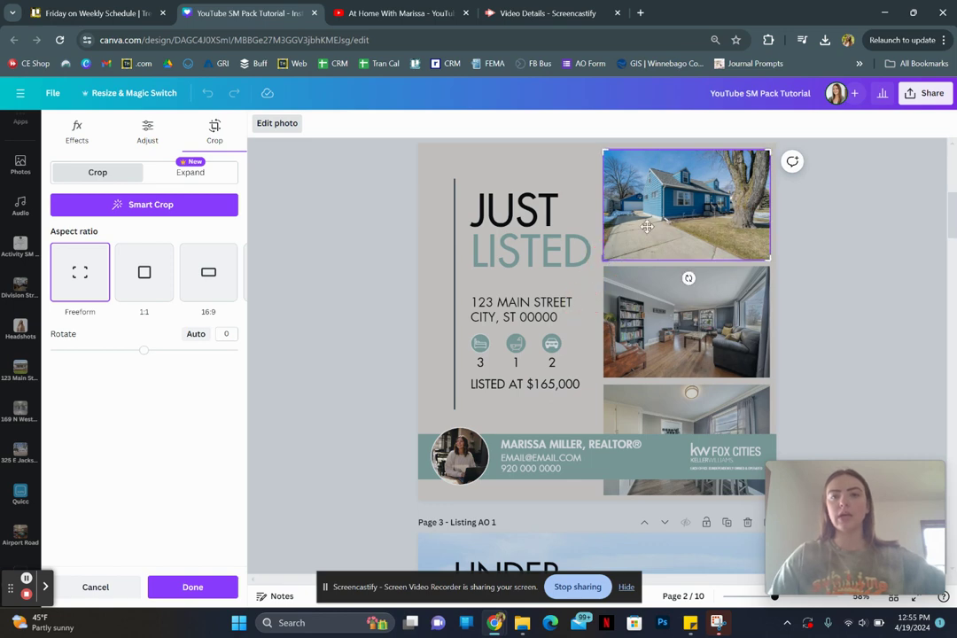
{"action": "left_click", "coordinate": [680, 266]}
{"action": "scroll", "coordinate": [681, 266], "scroll_direction": "up", "scroll_amount": 1}
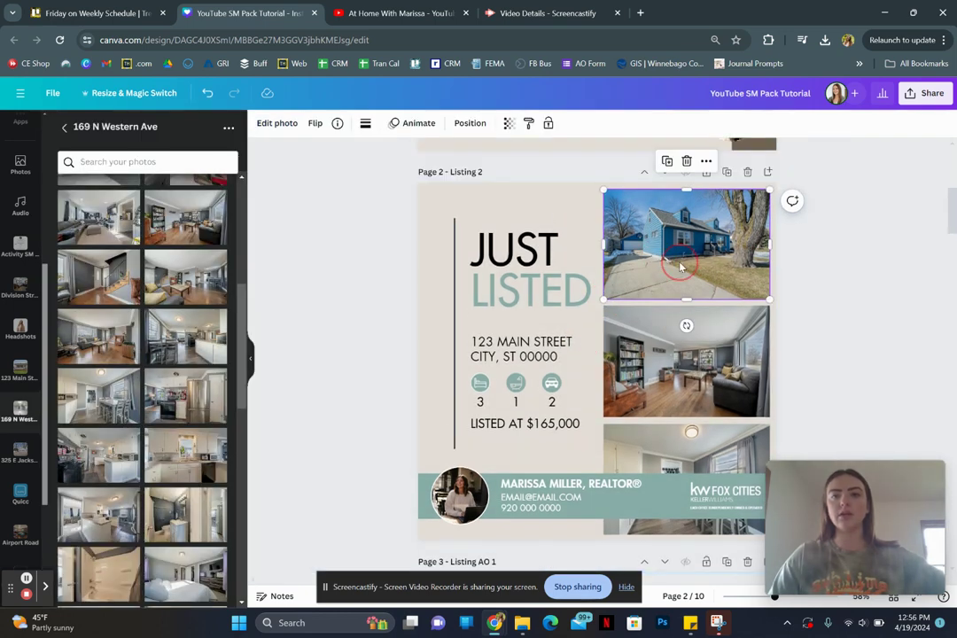
{"action": "double_click", "coordinate": [736, 262]}
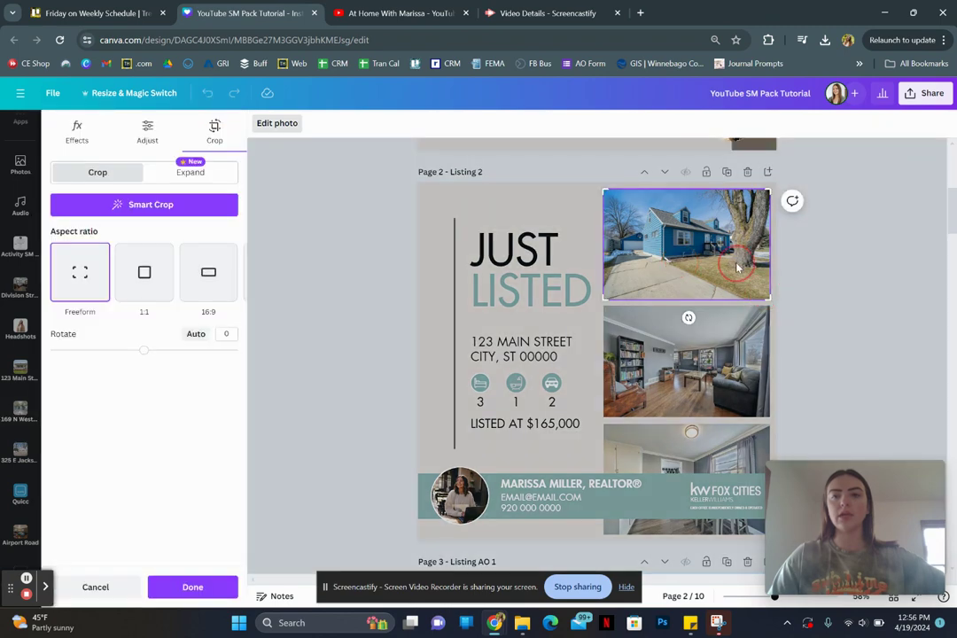
{"action": "left_click", "coordinate": [771, 303]}
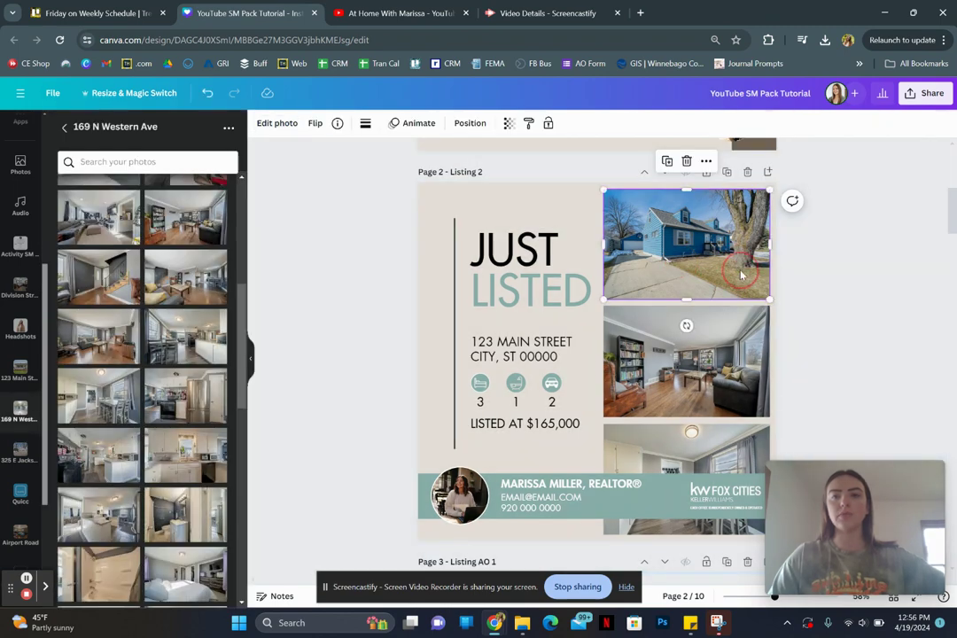
{"action": "double_click", "coordinate": [741, 275]}
{"action": "left_click_drag", "start_coordinate": [774, 299], "coordinate": [825, 336]}
{"action": "left_click_drag", "start_coordinate": [786, 282], "coordinate": [771, 282]}
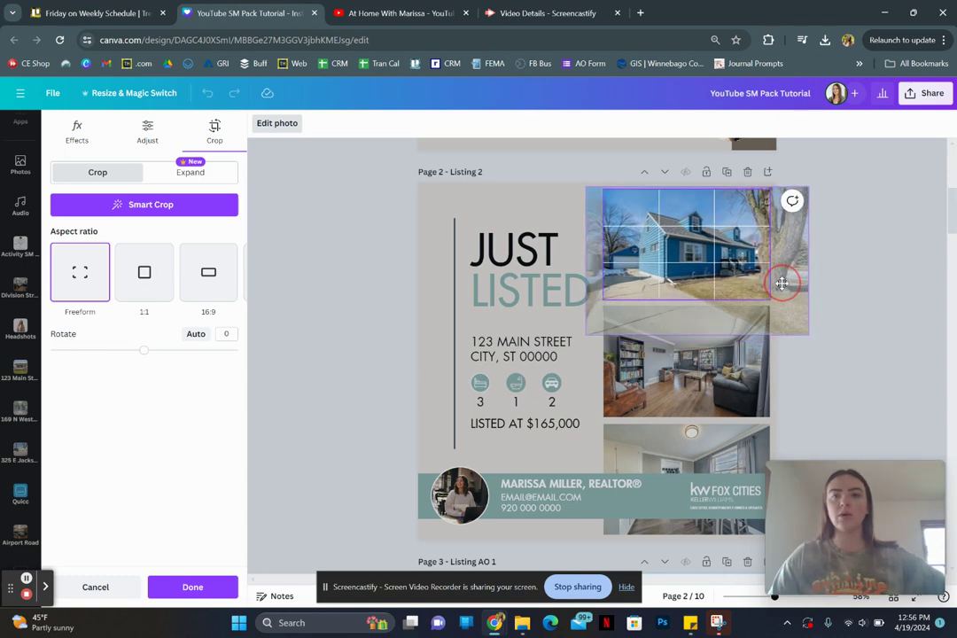
{"action": "left_click", "coordinate": [857, 317]}
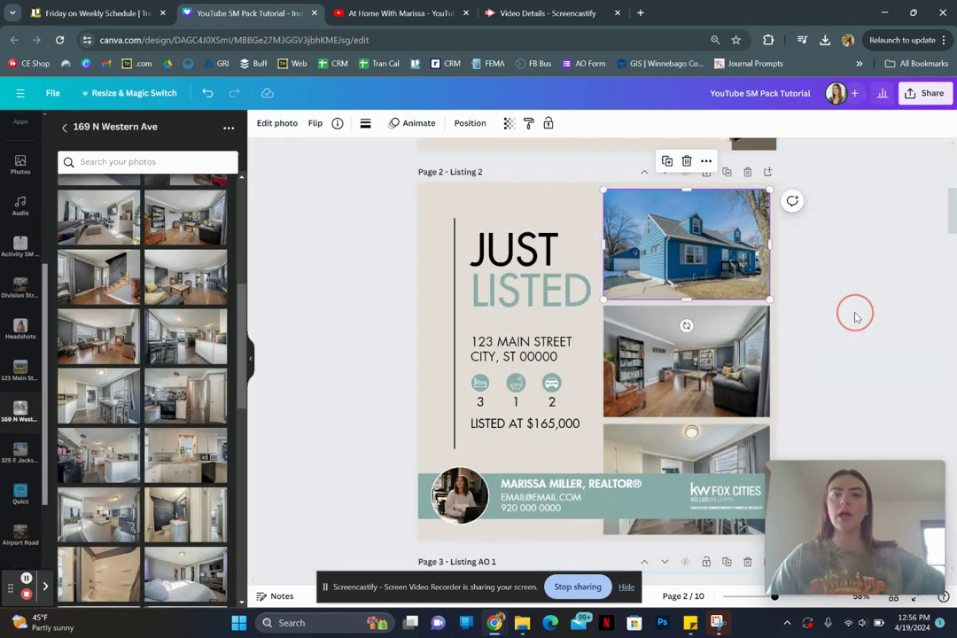
{"action": "scroll", "coordinate": [856, 317], "scroll_direction": "down", "scroll_amount": 1}
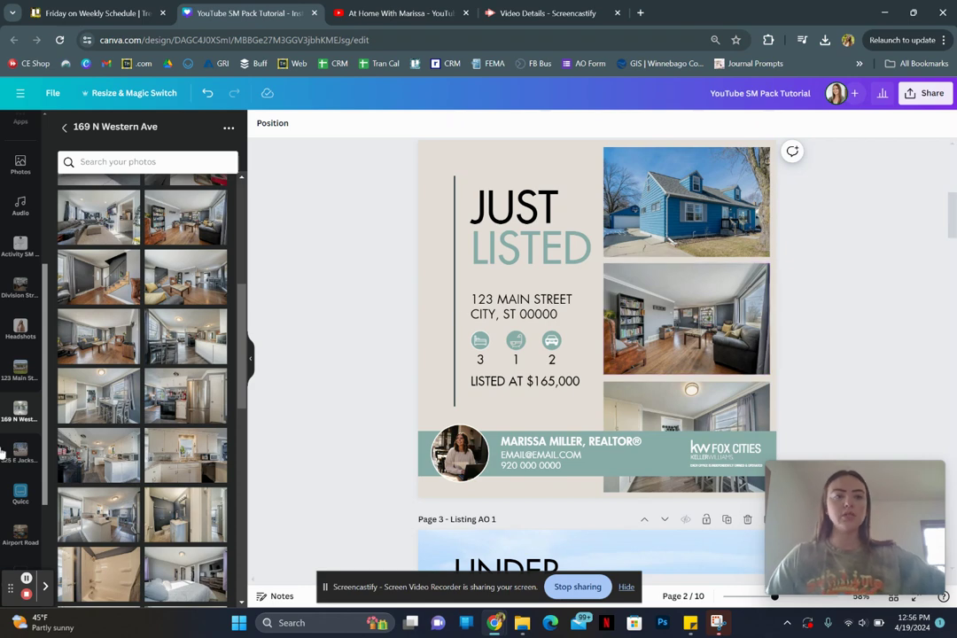
- Drop a photo from the Headshots folder into the round agent photo frame
{"action": "left_click", "coordinate": [17, 335]}
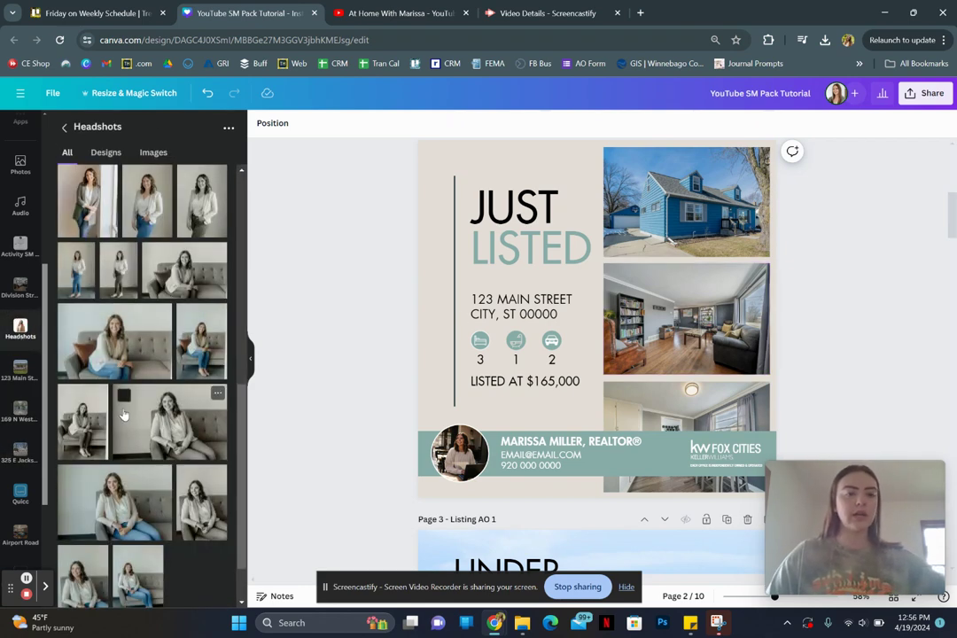
{"action": "scroll", "coordinate": [124, 414], "scroll_direction": "down", "scroll_amount": 2}
{"action": "left_click_drag", "start_coordinate": [177, 363], "coordinate": [463, 455]}
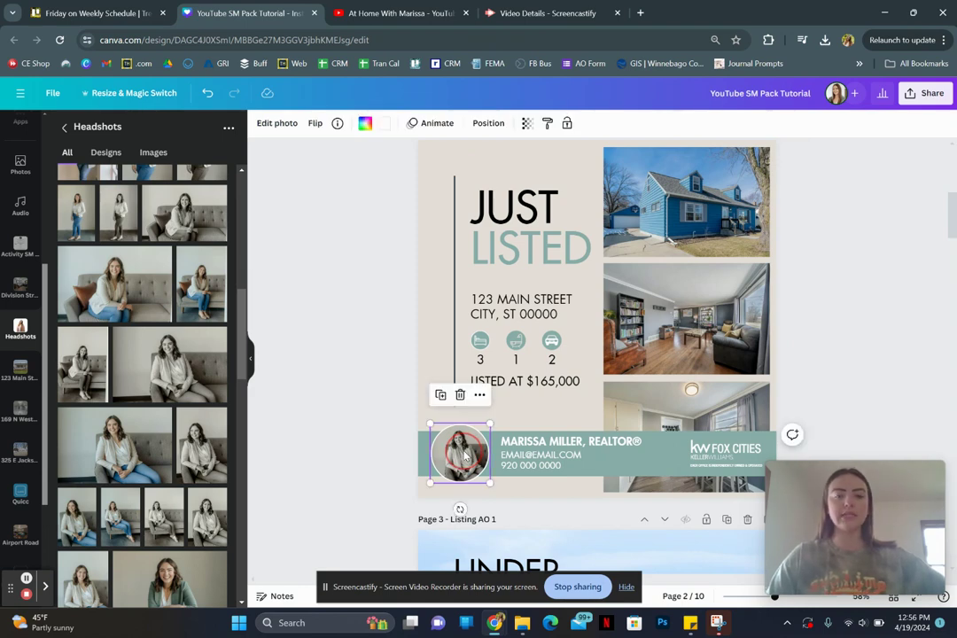
- Crop the headshot larger and shift it right so her face is centred in the circle
{"action": "double_click", "coordinate": [463, 454]}
{"action": "left_click_drag", "start_coordinate": [415, 484], "coordinate": [372, 552]}
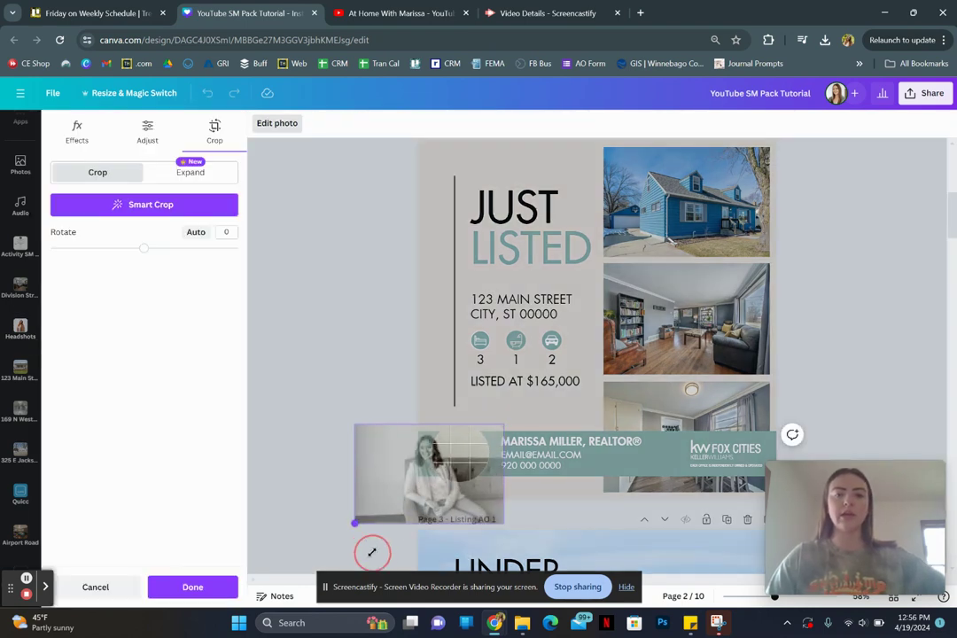
{"action": "left_click_drag", "start_coordinate": [438, 504], "coordinate": [462, 492]}
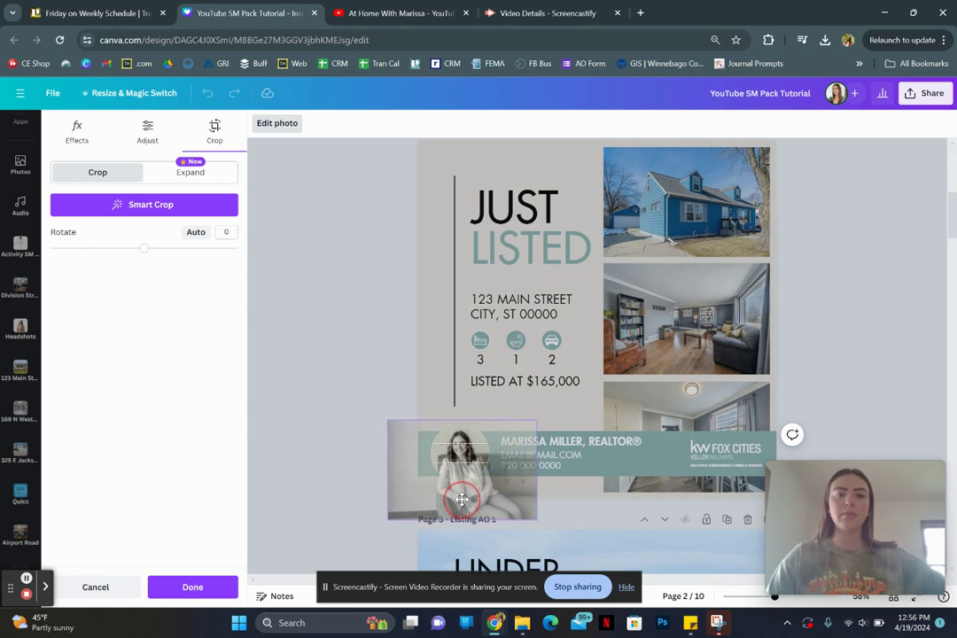
{"action": "left_click", "coordinate": [374, 358]}
{"action": "left_click", "coordinate": [374, 356]}
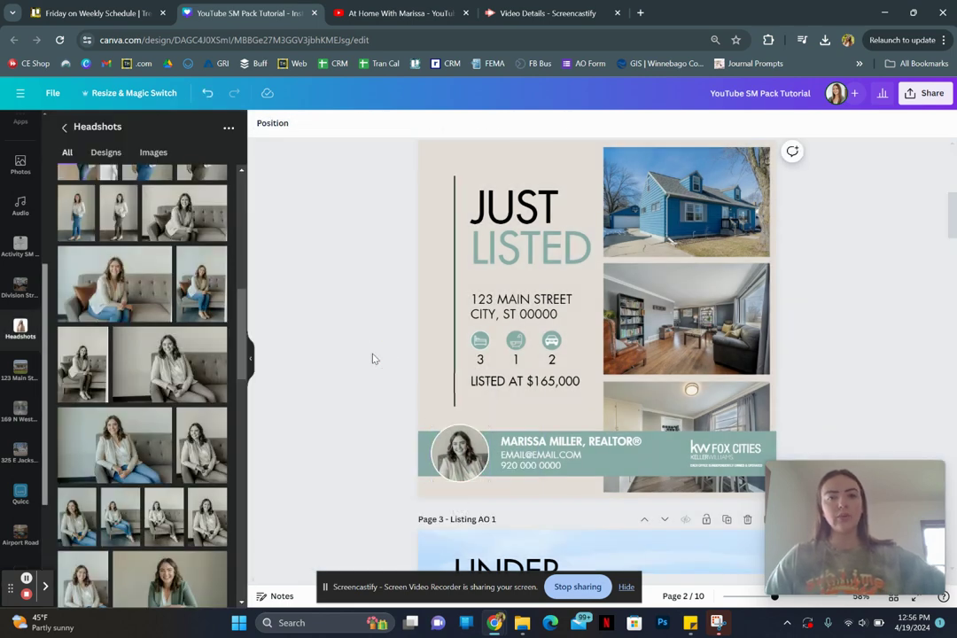
{"action": "scroll", "coordinate": [373, 358], "scroll_direction": "up", "scroll_amount": 1}
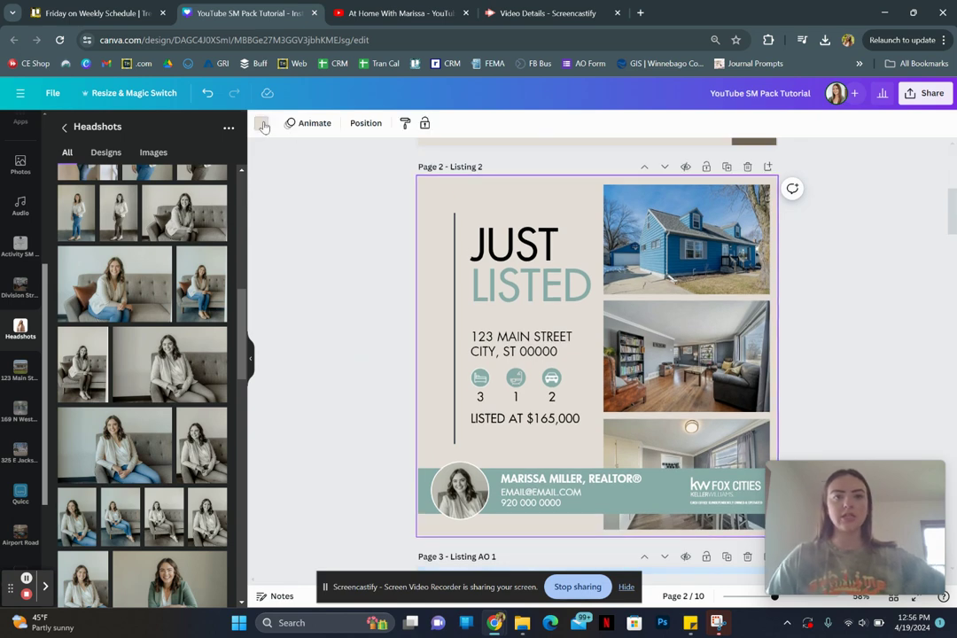
- Set the Listing 2 page background colour to white from Document colors
{"action": "left_click", "coordinate": [261, 123]}
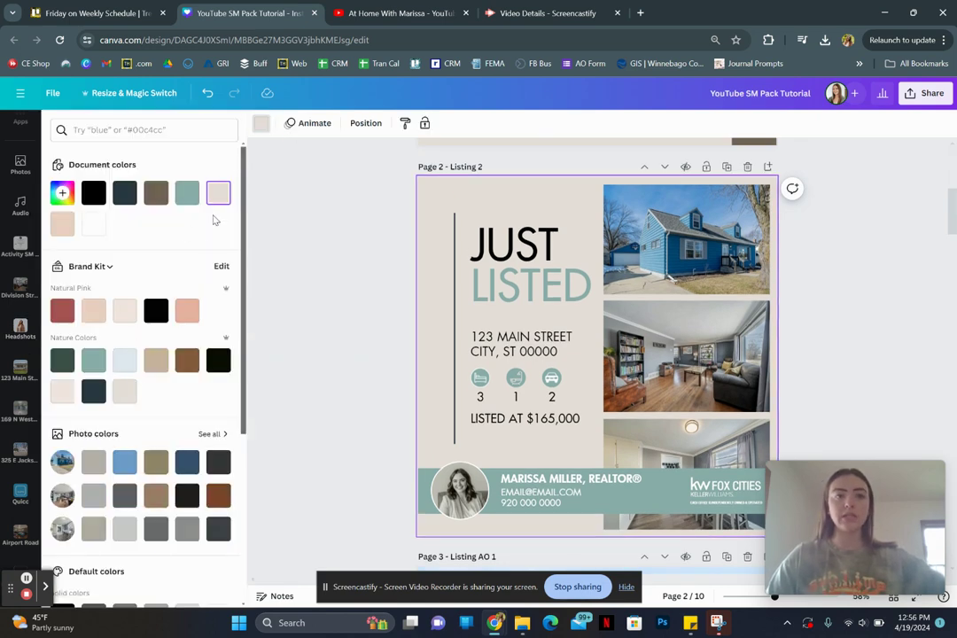
{"action": "left_click", "coordinate": [93, 224]}
{"action": "left_click", "coordinate": [330, 275]}
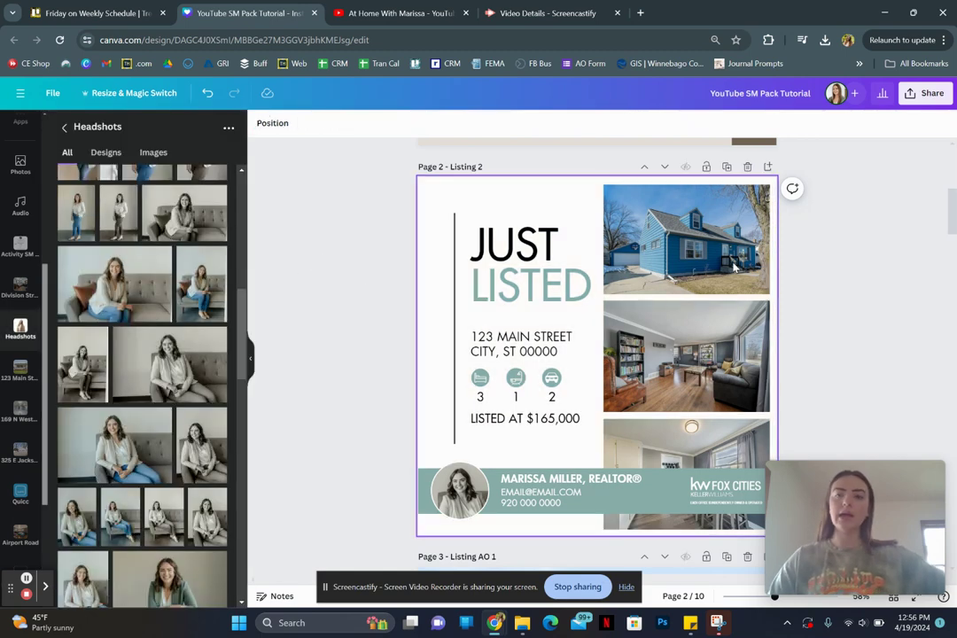
{"action": "scroll", "coordinate": [812, 266], "scroll_direction": "down", "scroll_amount": 1}
{"action": "scroll", "coordinate": [812, 267], "scroll_direction": "up", "scroll_amount": 1}
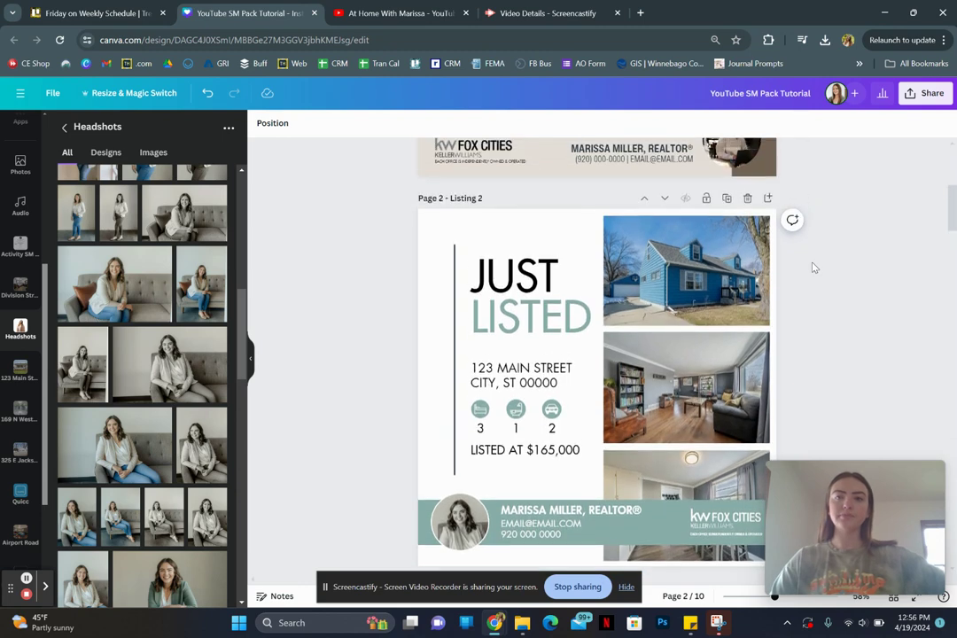
{"action": "scroll", "coordinate": [850, 204], "scroll_direction": "down", "scroll_amount": 1}
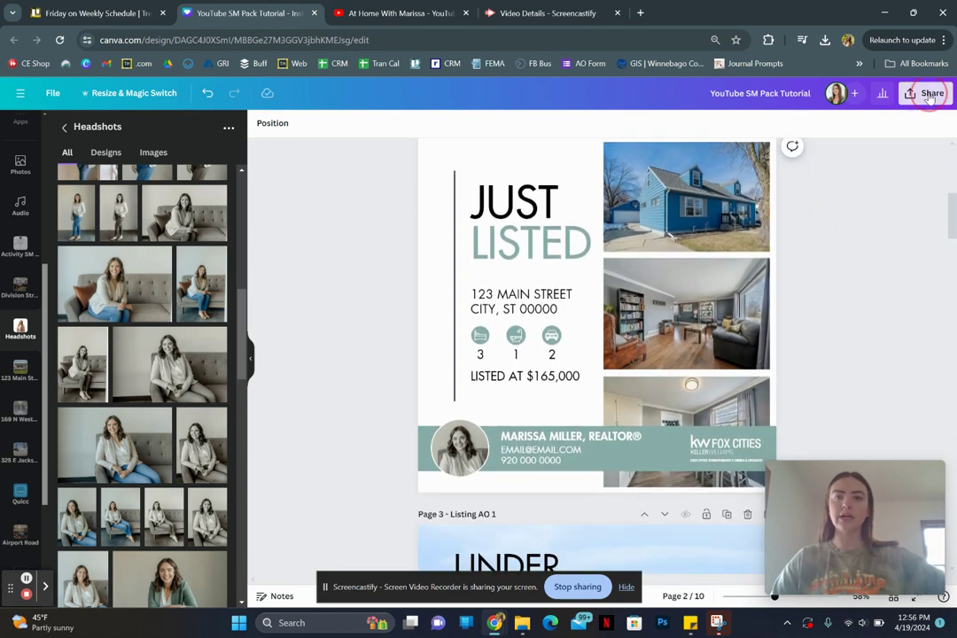
- Download only page 2, Listing 2, as a 1,080 × 1,080 PNG file
{"action": "left_click", "coordinate": [927, 94]}
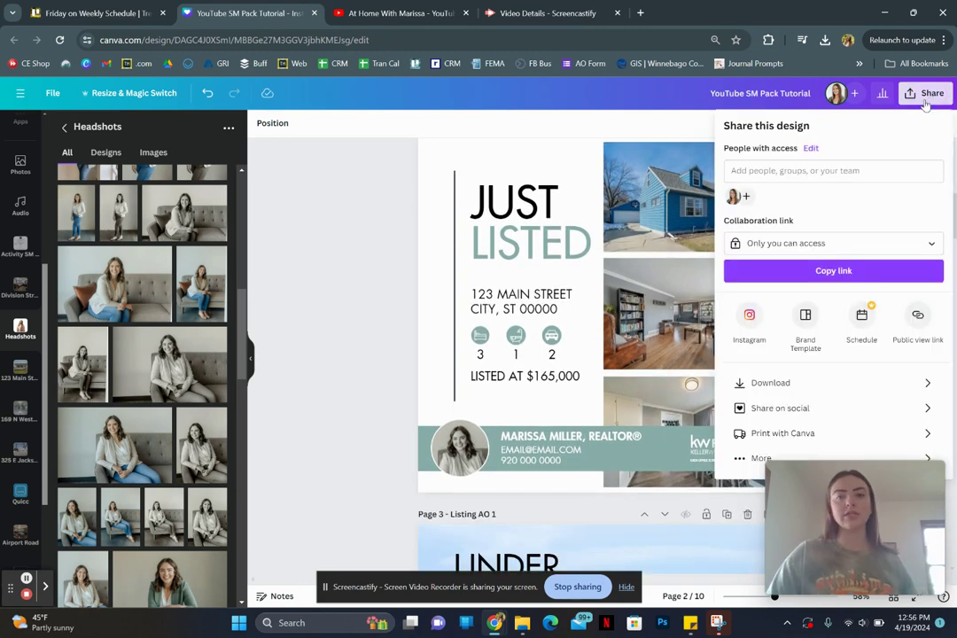
{"action": "left_click", "coordinate": [773, 387]}
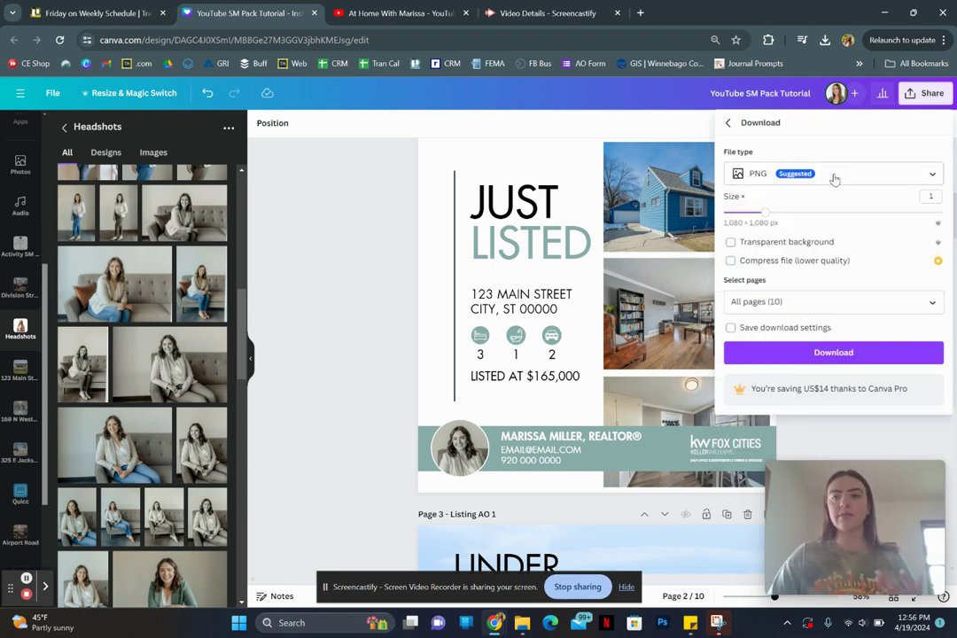
{"action": "left_click", "coordinate": [833, 178]}
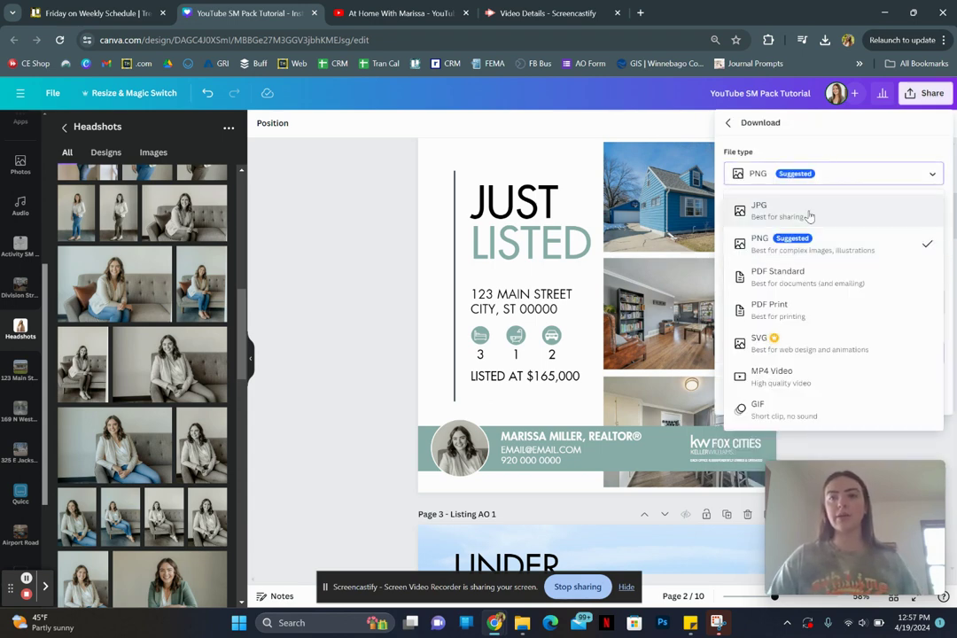
{"action": "left_click", "coordinate": [831, 144]}
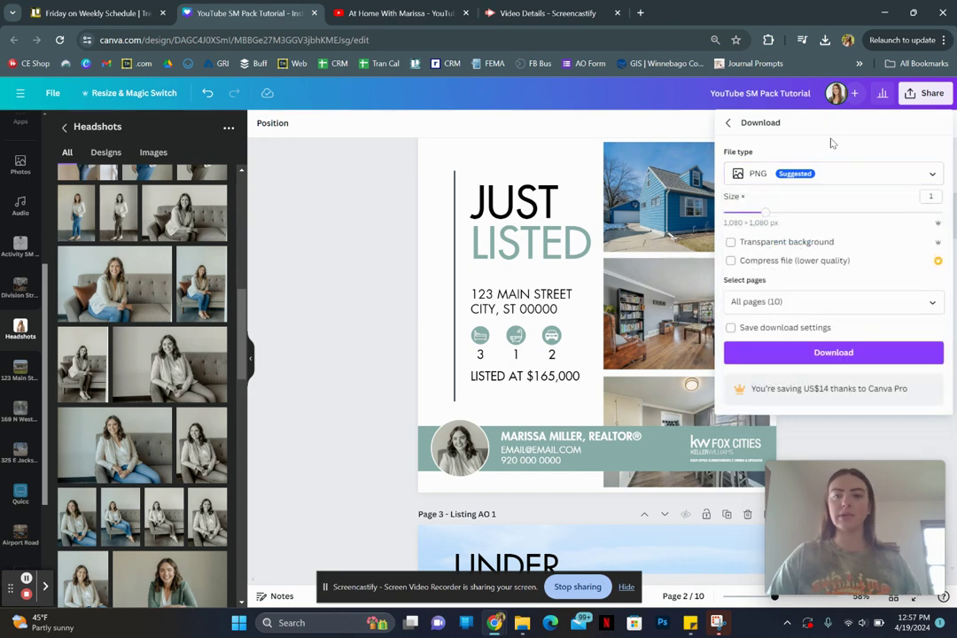
{"action": "left_click", "coordinate": [787, 302]}
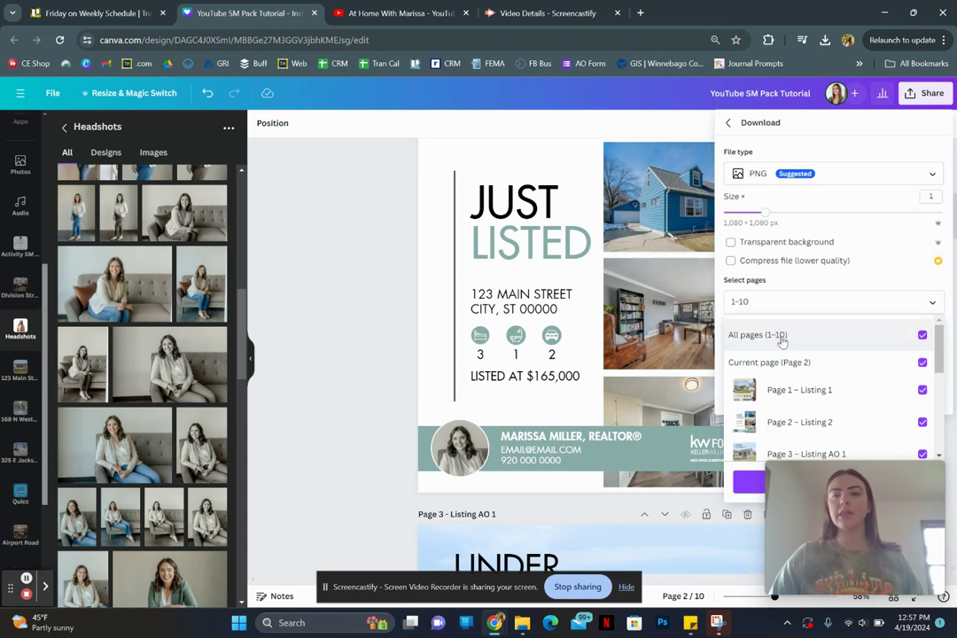
{"action": "left_click", "coordinate": [781, 335]}
{"action": "left_click", "coordinate": [793, 421]}
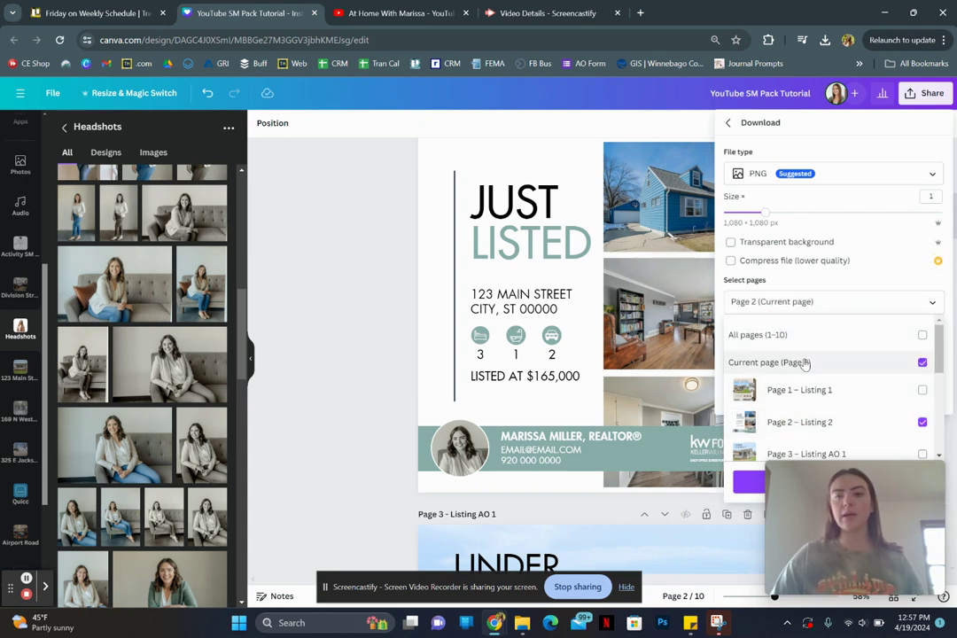
{"action": "left_click", "coordinate": [846, 297]}
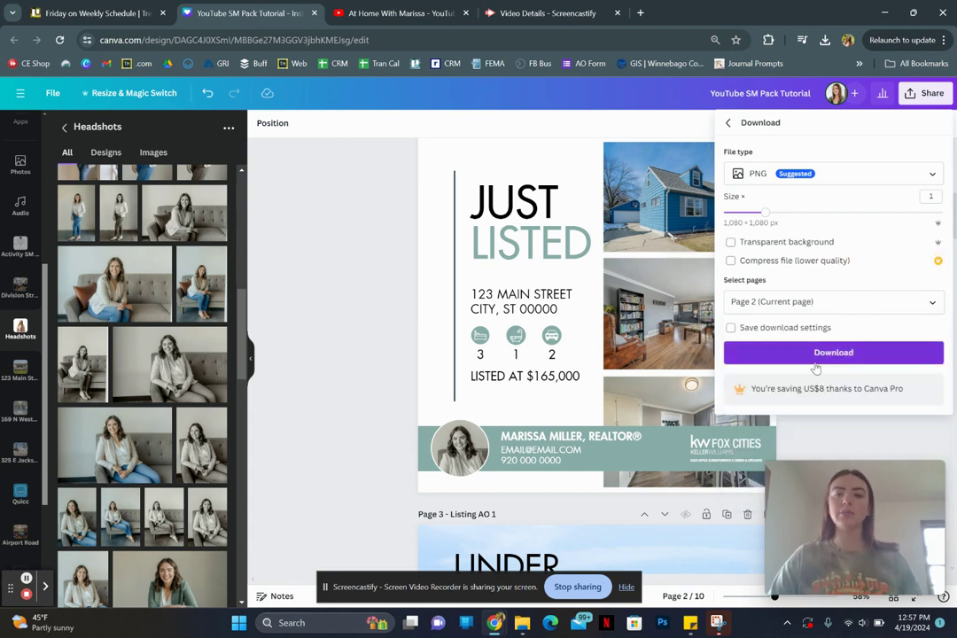
{"action": "left_click", "coordinate": [390, 319]}
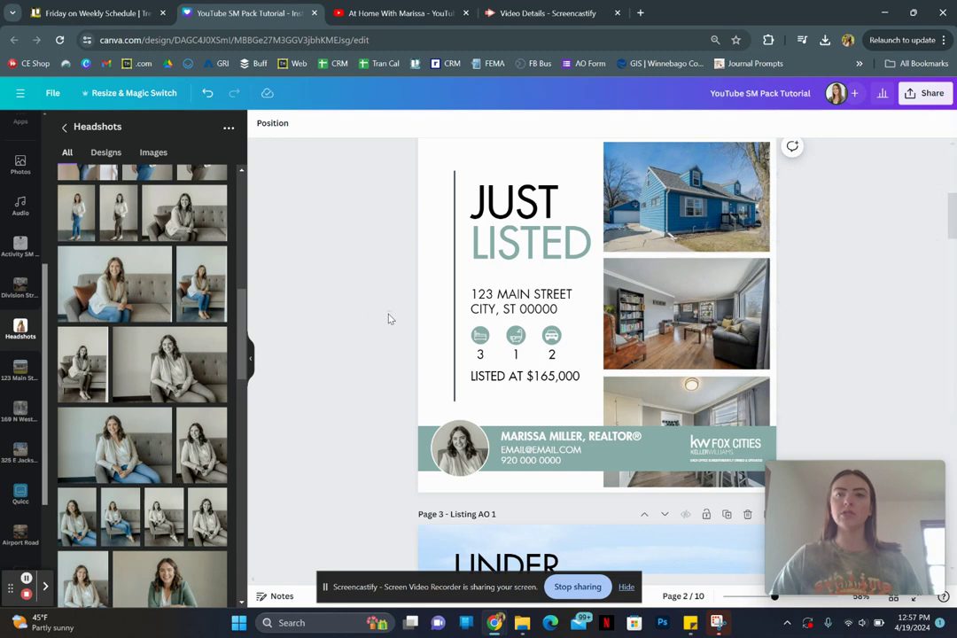
{"action": "scroll", "coordinate": [390, 319], "scroll_direction": "up", "scroll_amount": 1}
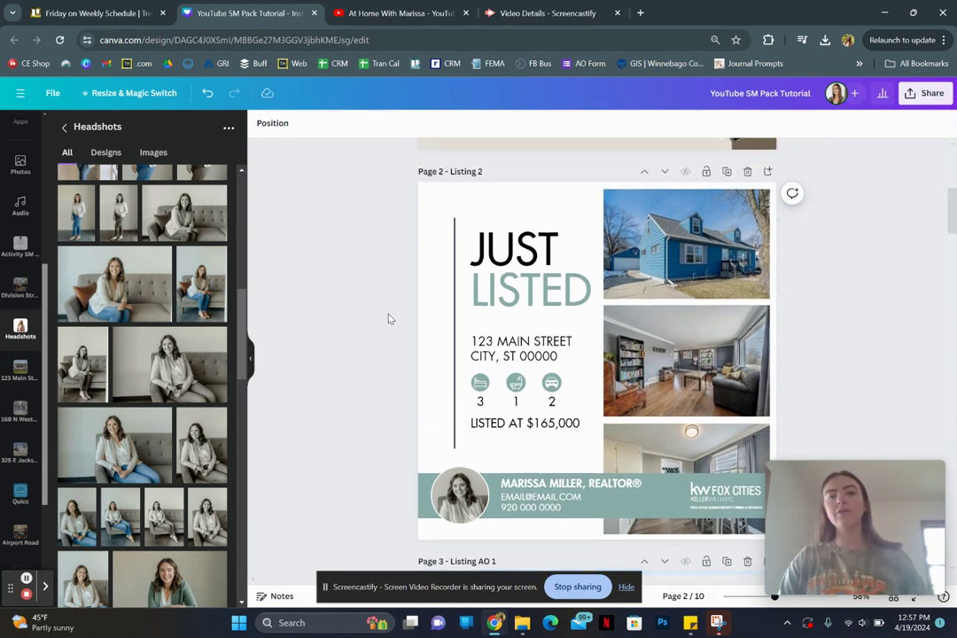